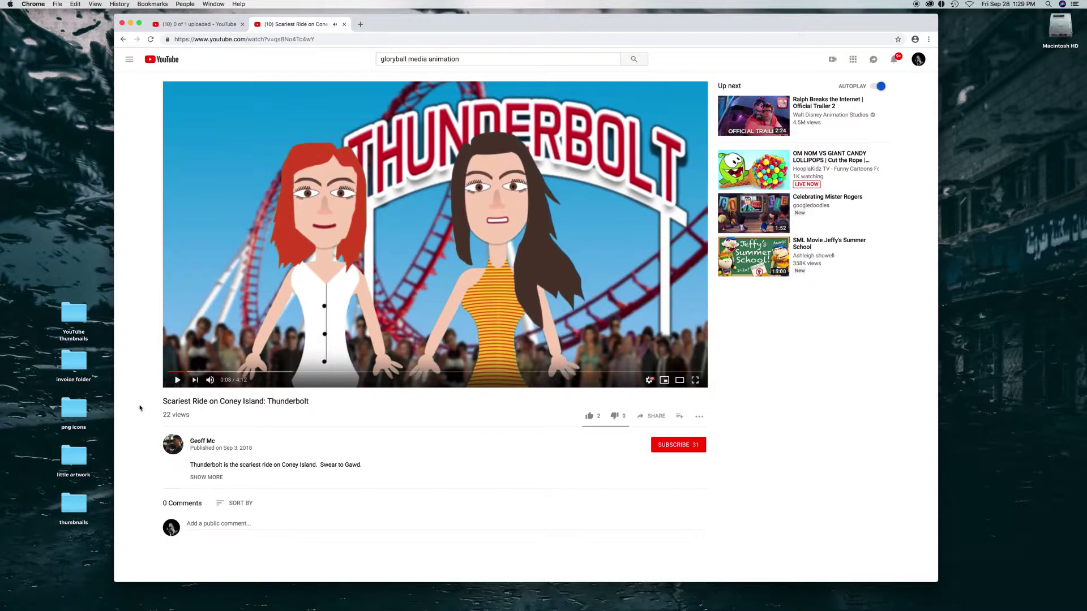
- Minimize the browser window, bring up Character Animator and switch to Photoshop
click(131, 24)
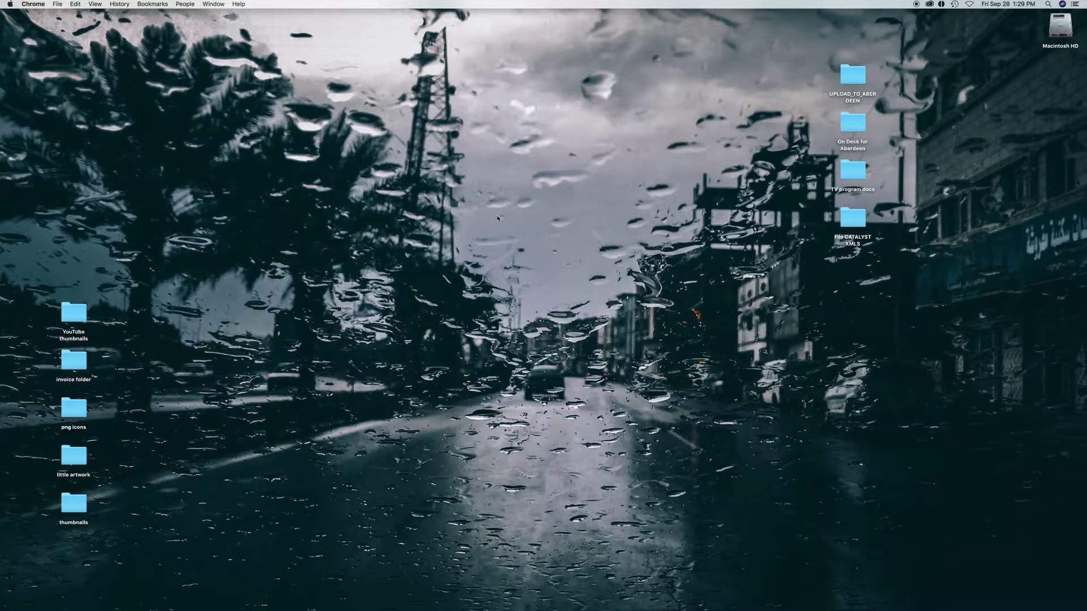
mouse_move(371, 605)
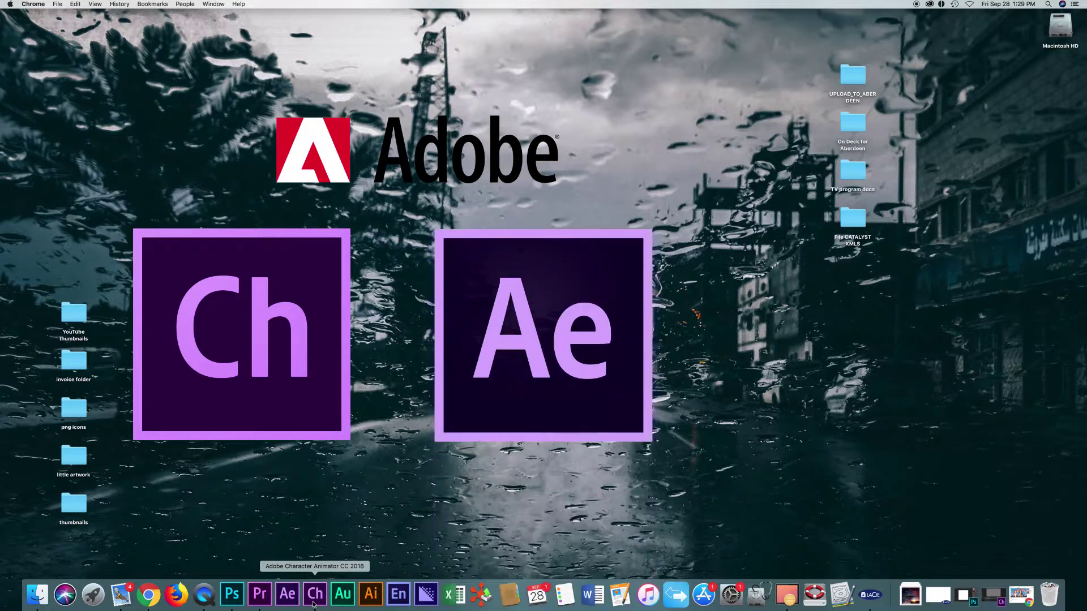
click(314, 600)
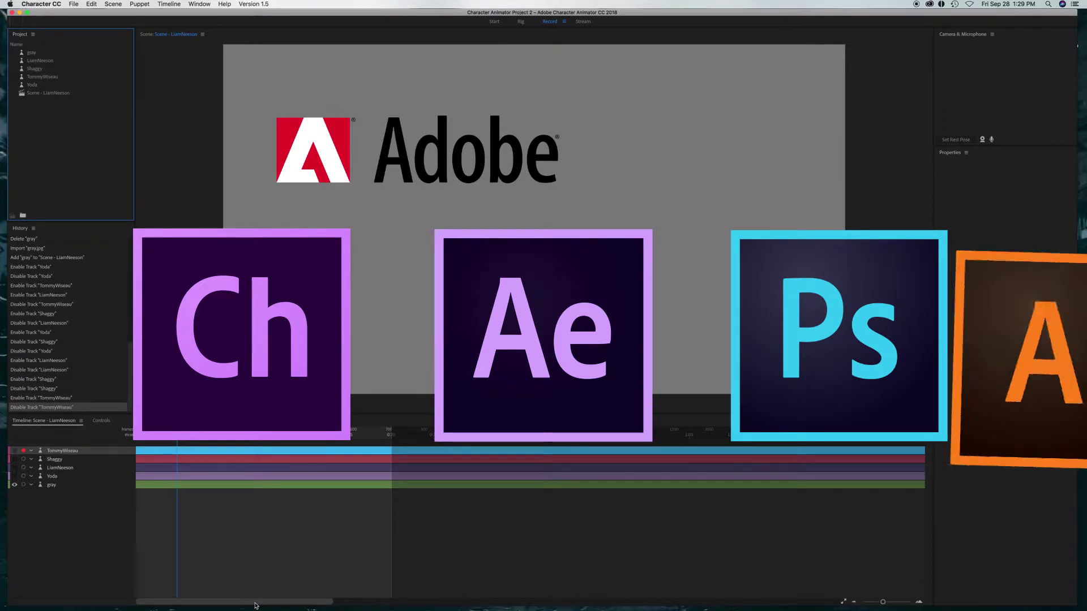
mouse_move(235, 609)
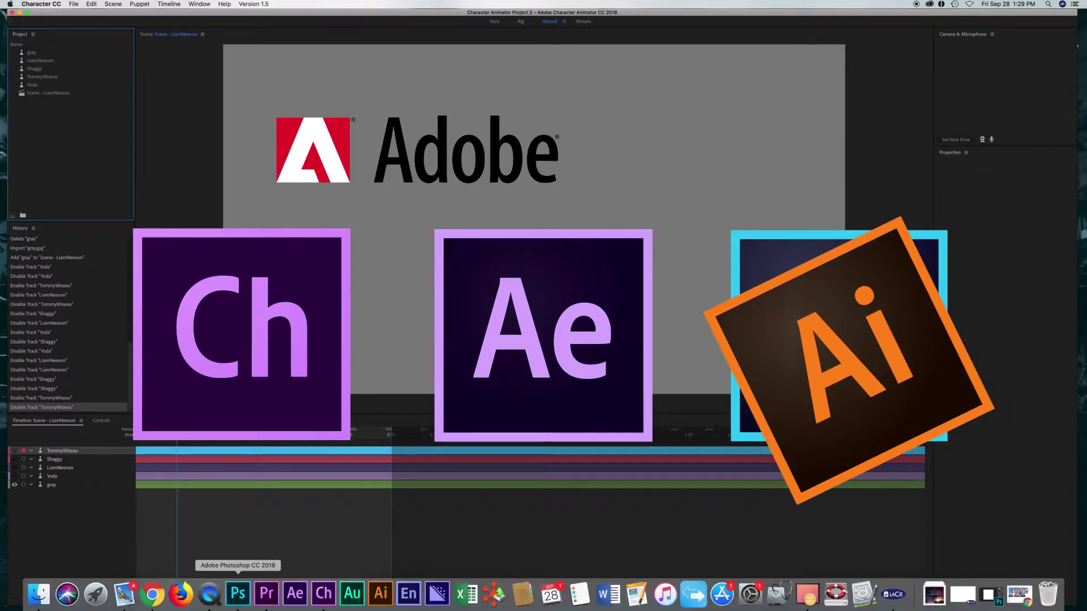
click(235, 608)
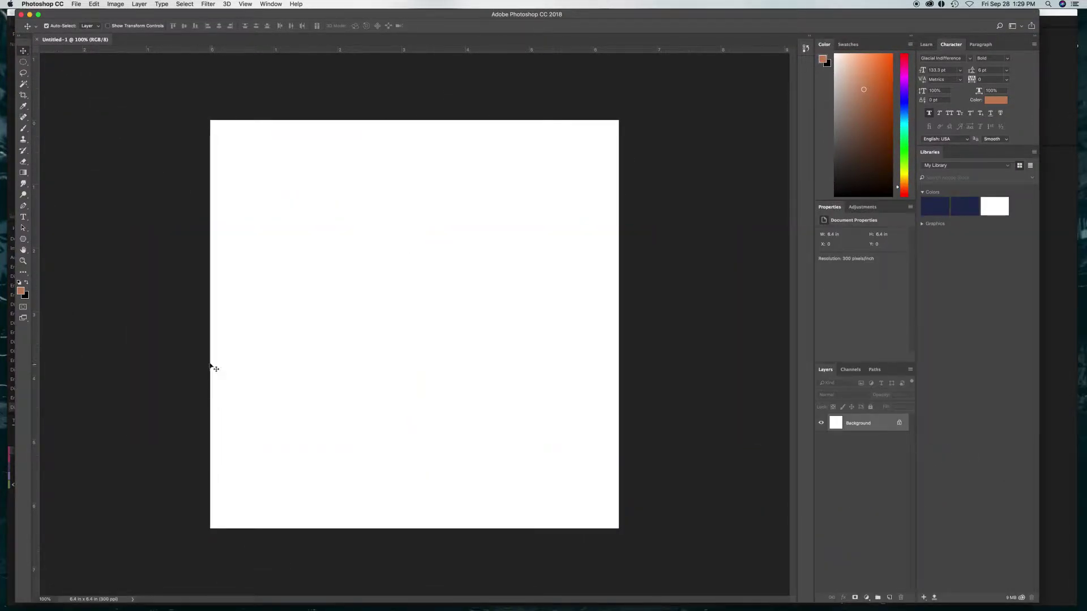
- Set the foreground color to green and draw a circle about 800 px wide in the upper middle of the canvas with the Ellipse tool
click(24, 239)
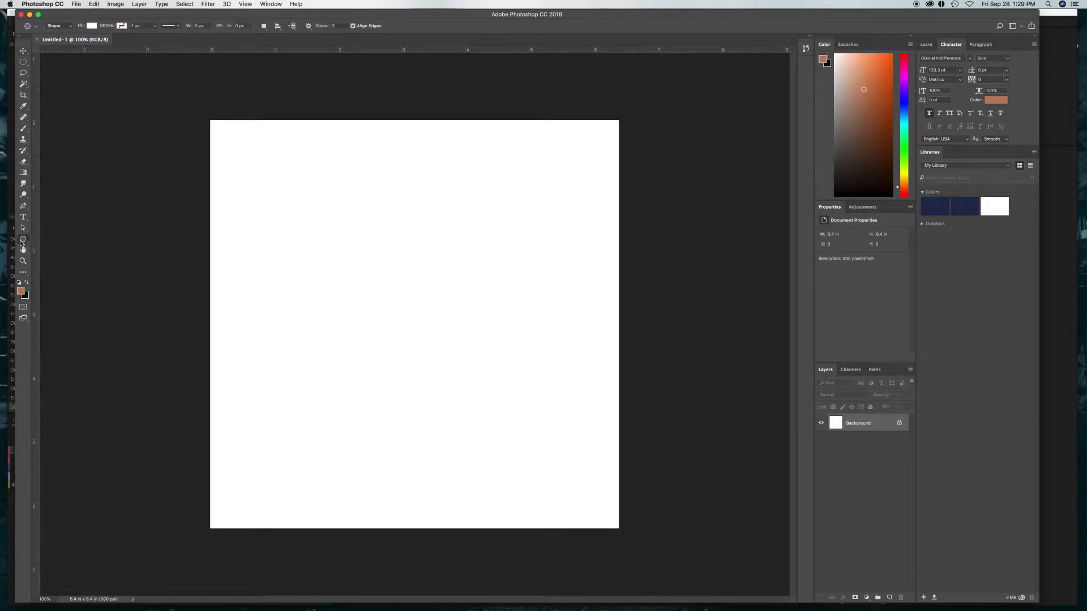
click(64, 256)
click(21, 291)
click(902, 473)
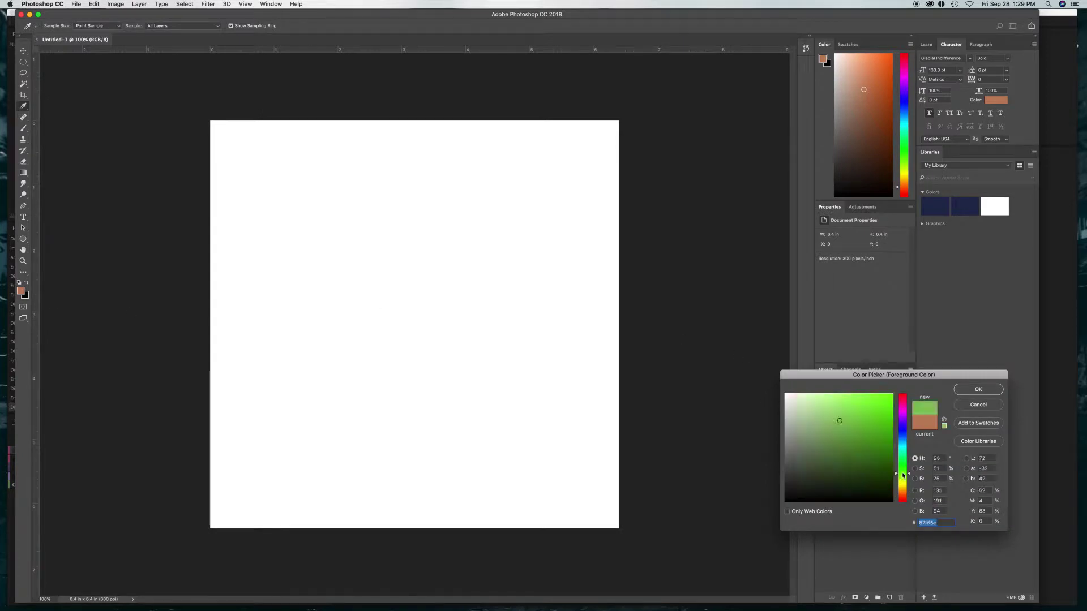
click(876, 427)
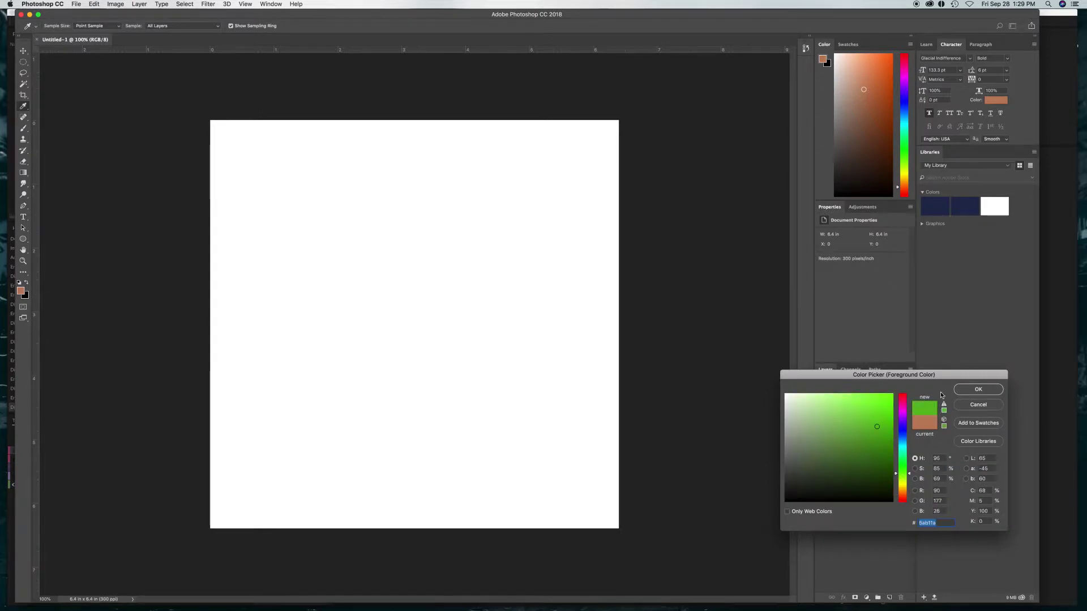
click(977, 391)
drag(338, 180, 521, 349)
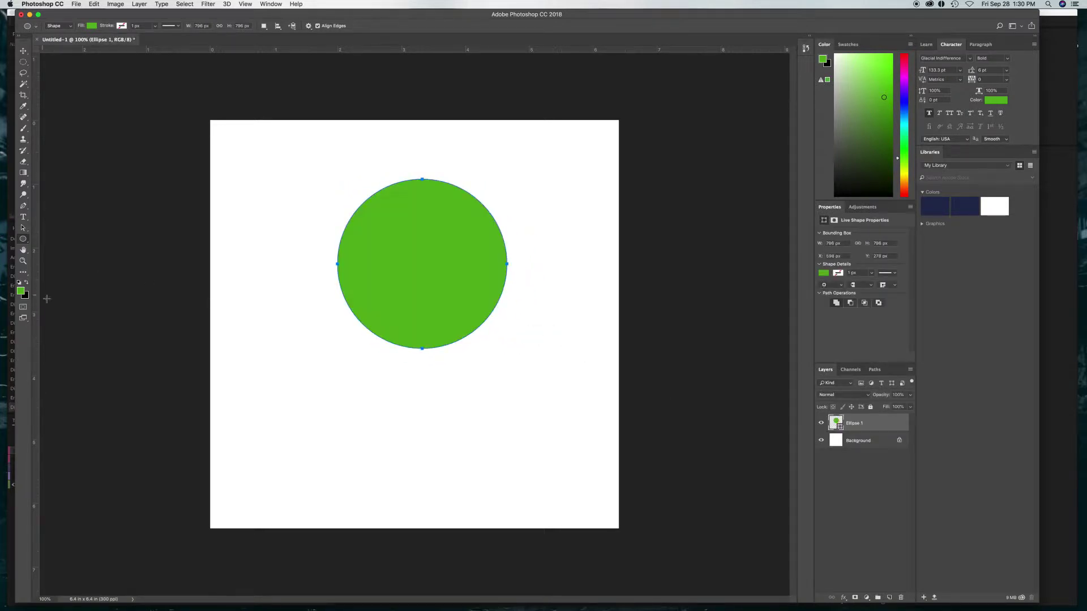
- Draw a small circle about 148 px wide in the upper-left part of the green head and fill it with black
click(26, 282)
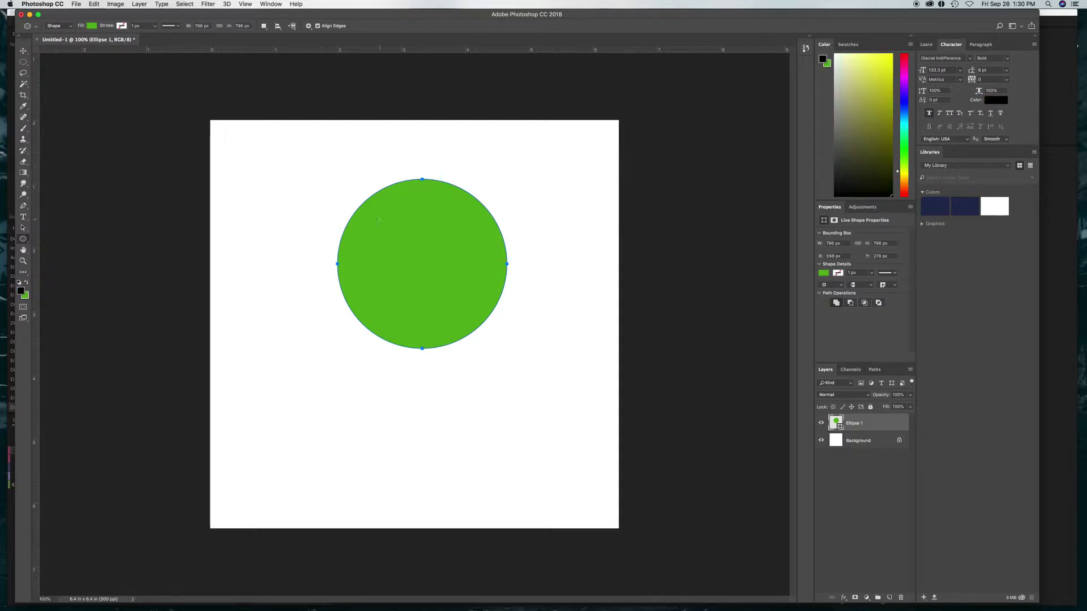
drag(377, 232, 409, 264)
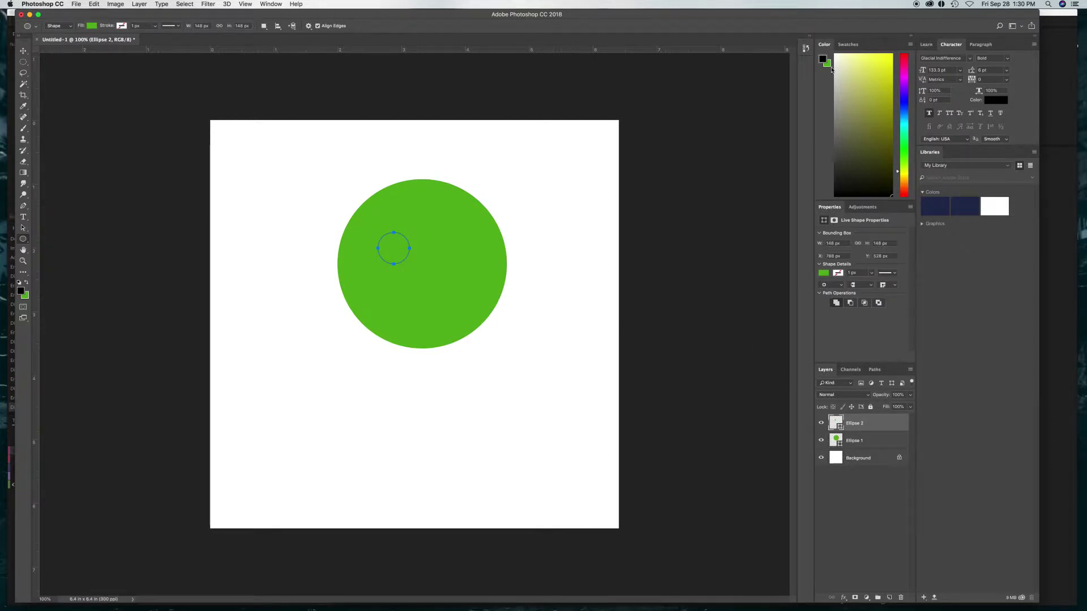
click(824, 273)
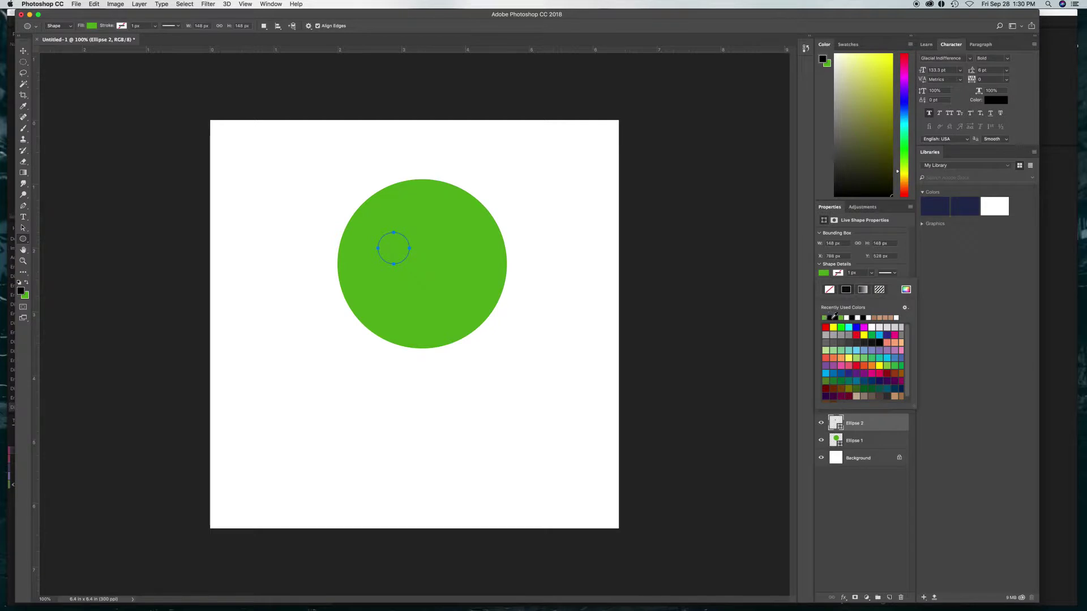
click(833, 315)
click(864, 501)
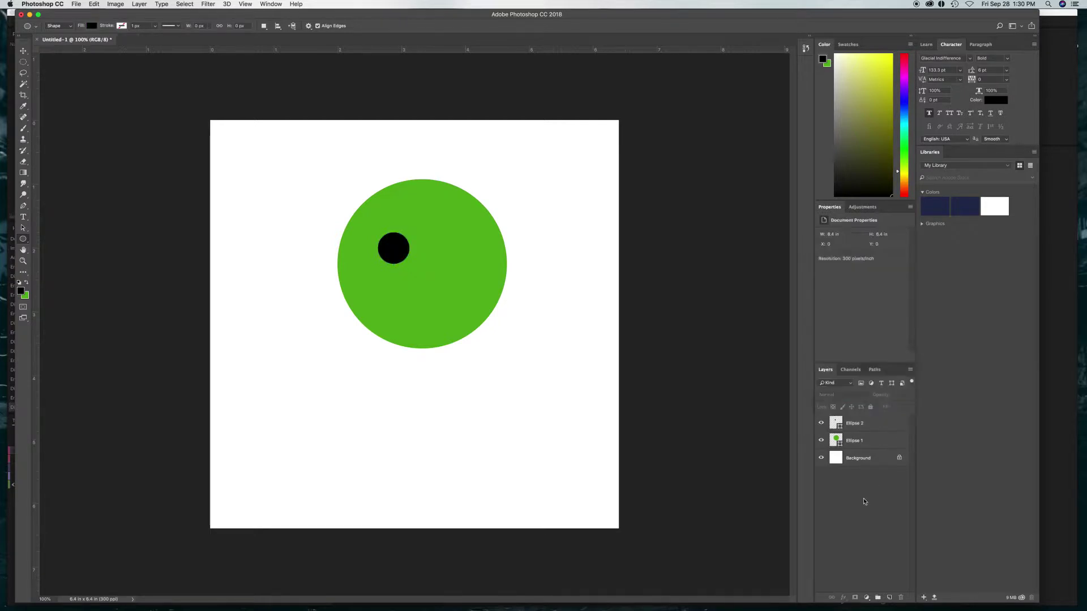
- Rename the small black circle's layer to Eye
double_click(864, 428)
text(E)
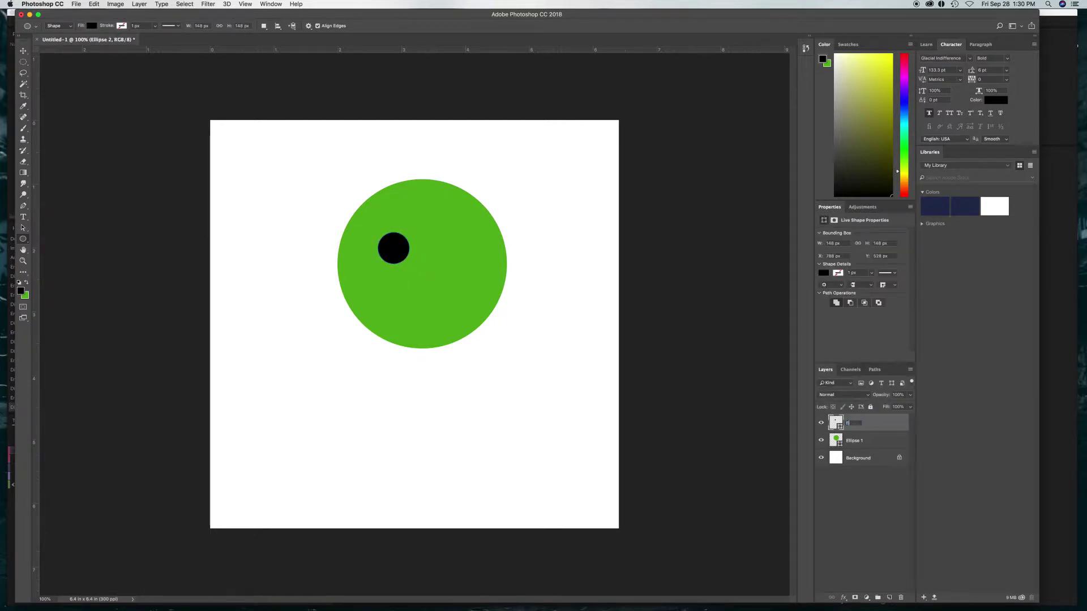
text(ye)
key(Return)
- Duplicate the Eye layer and move the copy horizontally to the other side of the face as a second eye
key(super+j)
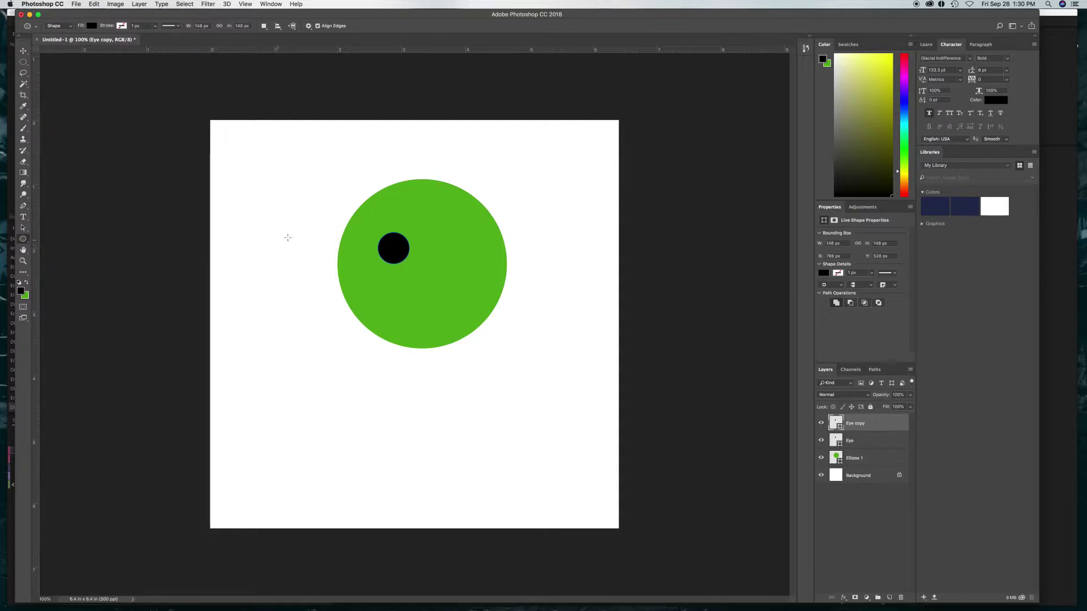
key(v)
drag(390, 249, 450, 249)
- Draw a horizontal mouth line about 450 px long below the eyes with the Line tool
key(u)
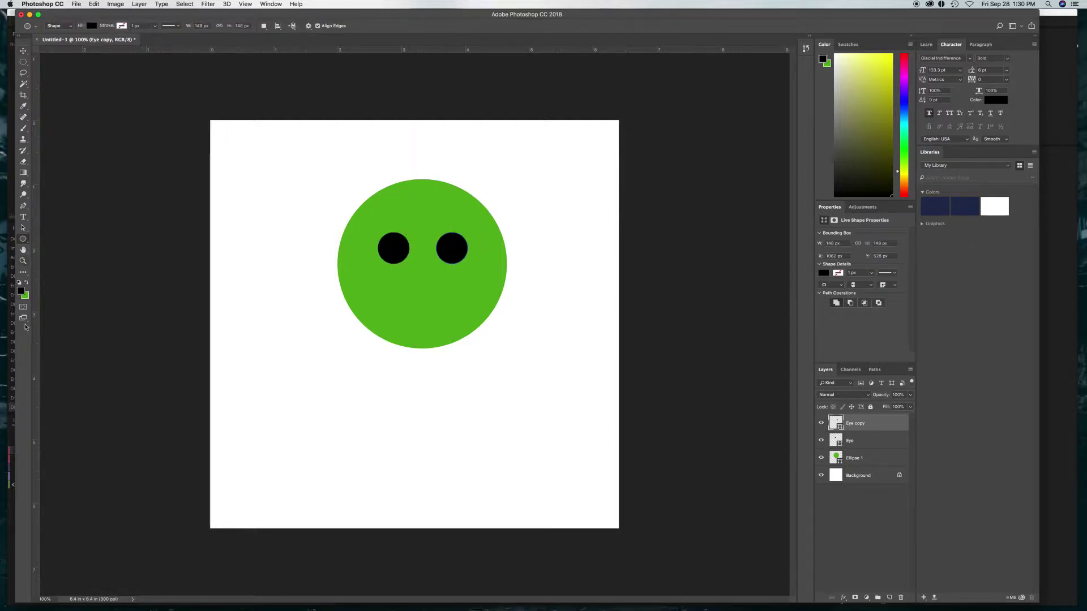
key(shift+u)
key(shift+u)
drag(370, 297, 467, 297)
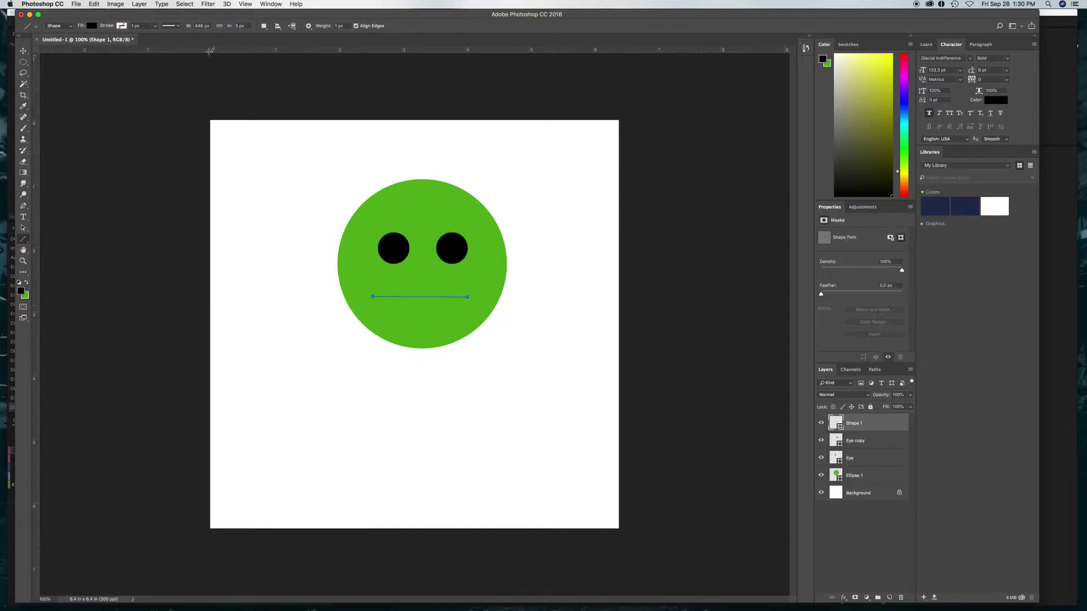
- Set the mouth line's height to 25 px
click(241, 26)
text(10)
key(Return)
text(25)
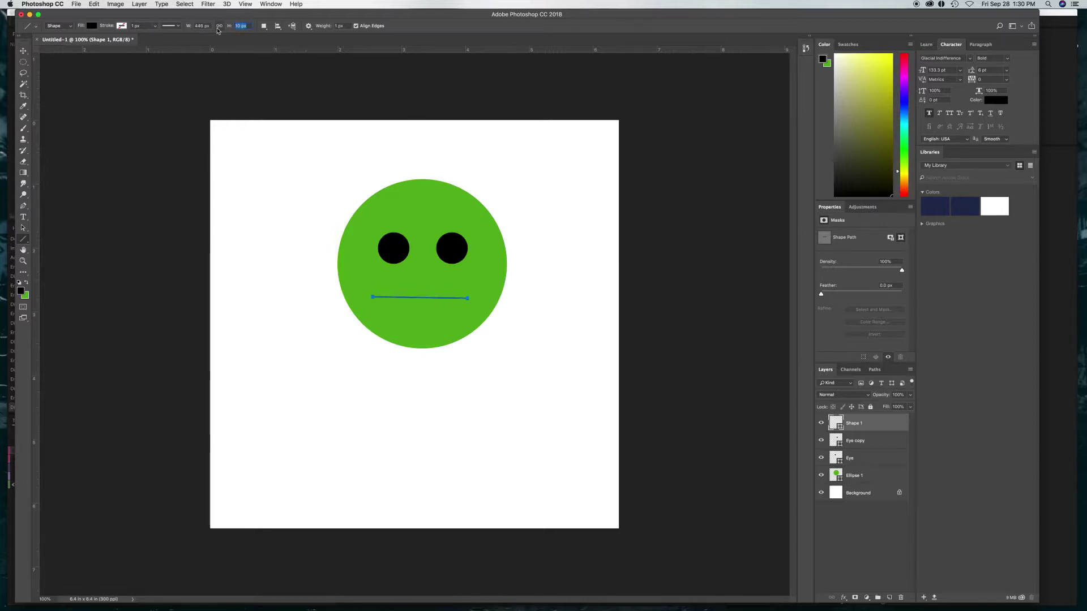
key(Return)
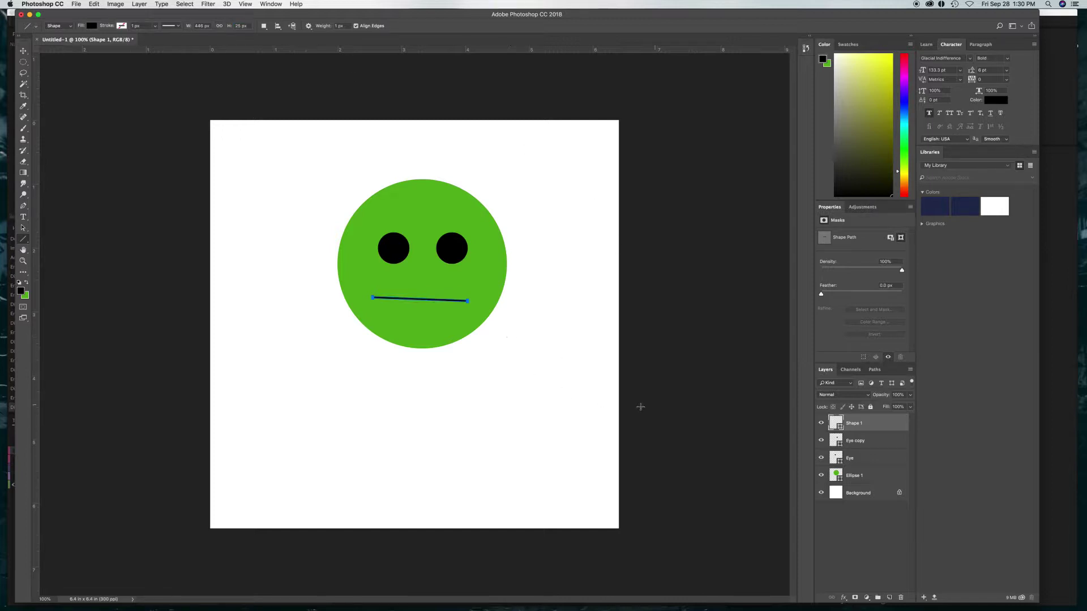
- Rotate the mouth line slightly counterclockwise with Free Transform to make it nearly level, and deselect its layer
key(super+t)
drag(494, 289, 480, 289)
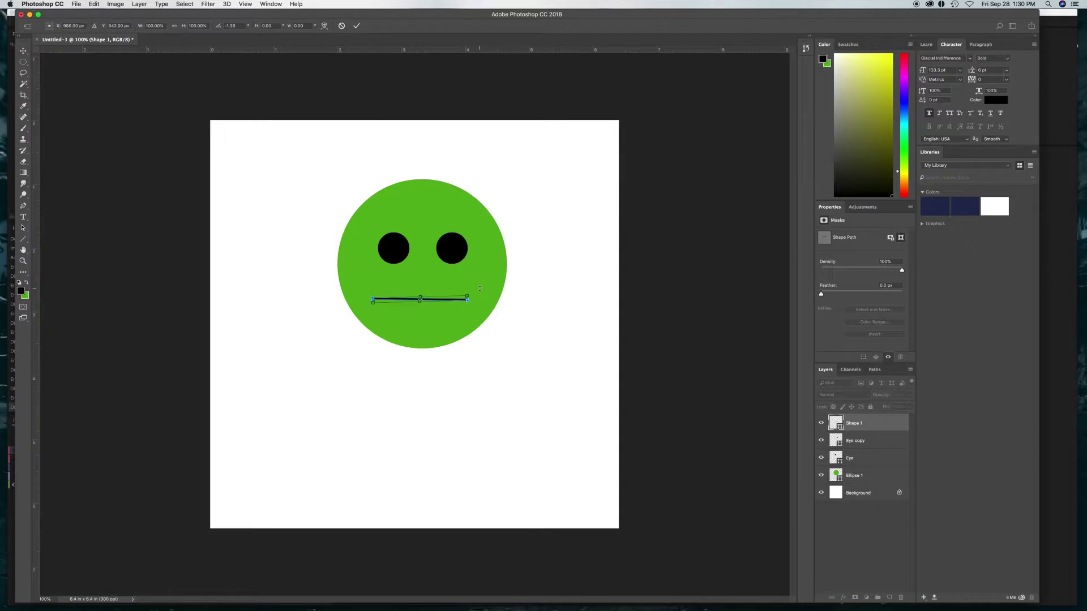
click(356, 25)
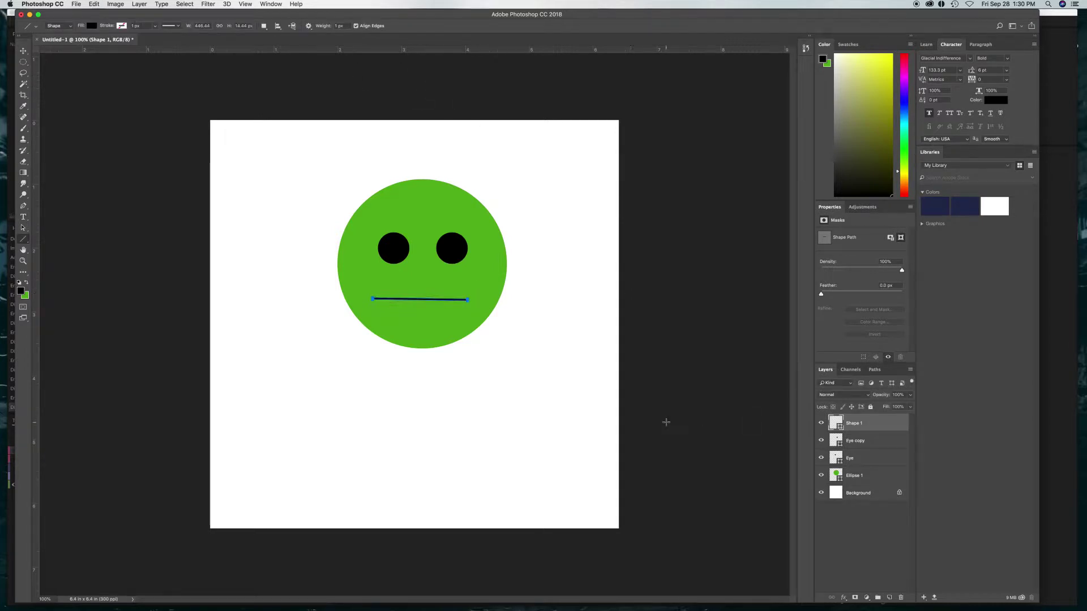
click(863, 516)
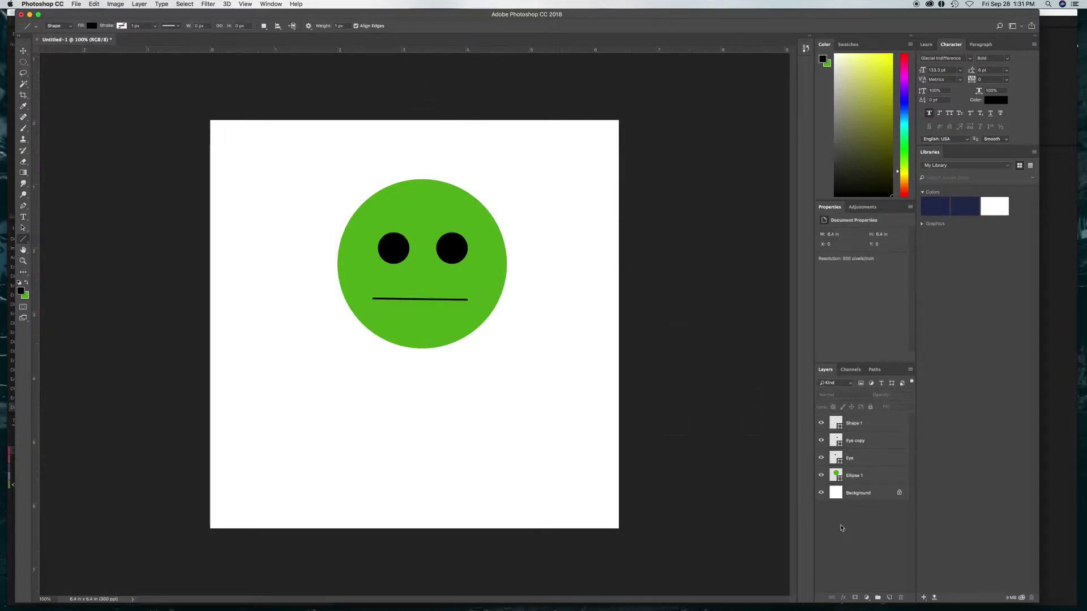
- Rename the line's Shape 1 layer to mouth
double_click(852, 423)
text(mouth)
key(Return)
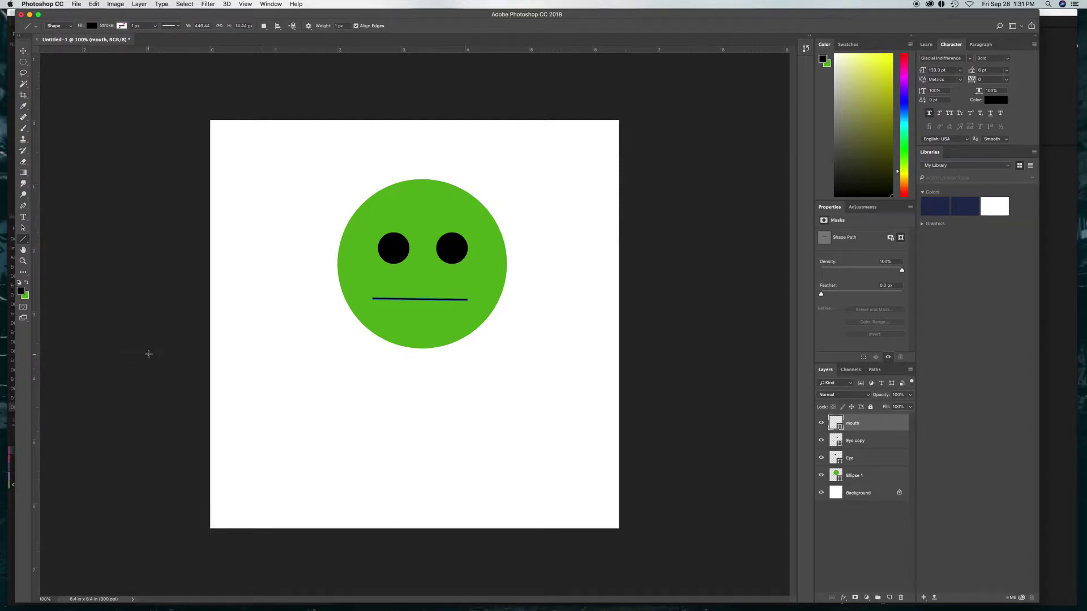
- Draw a black ellipse about 400 by 150 px as an open mouth and center it over the mouth line
click(22, 237)
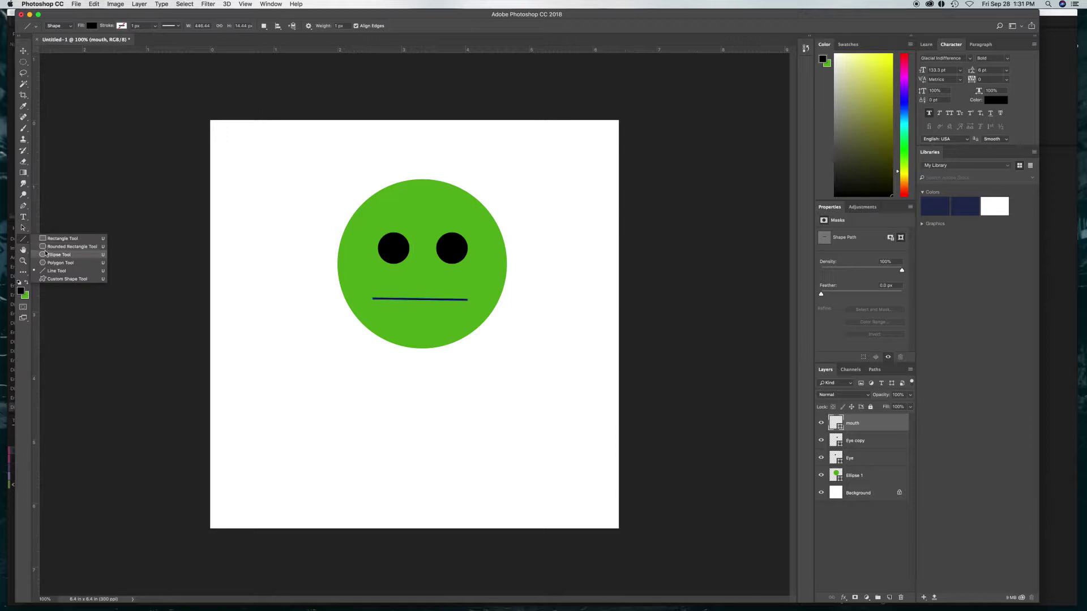
click(53, 254)
drag(363, 287, 449, 315)
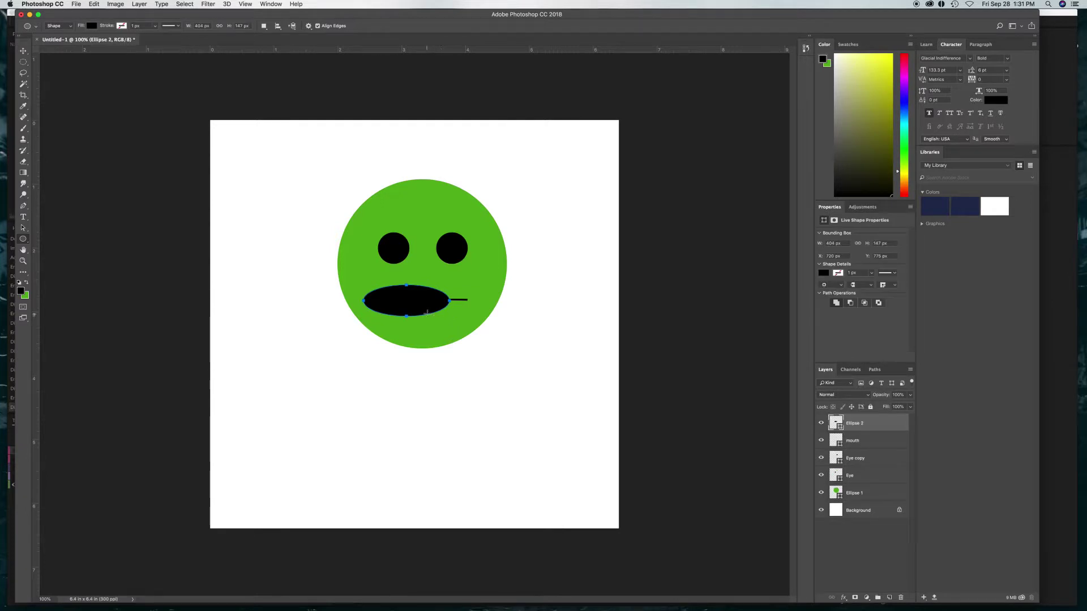
key(v)
mouse_move(421, 302)
mouse_down()
mouse_move(435, 306)
mouse_move(421, 304)
mouse_up()
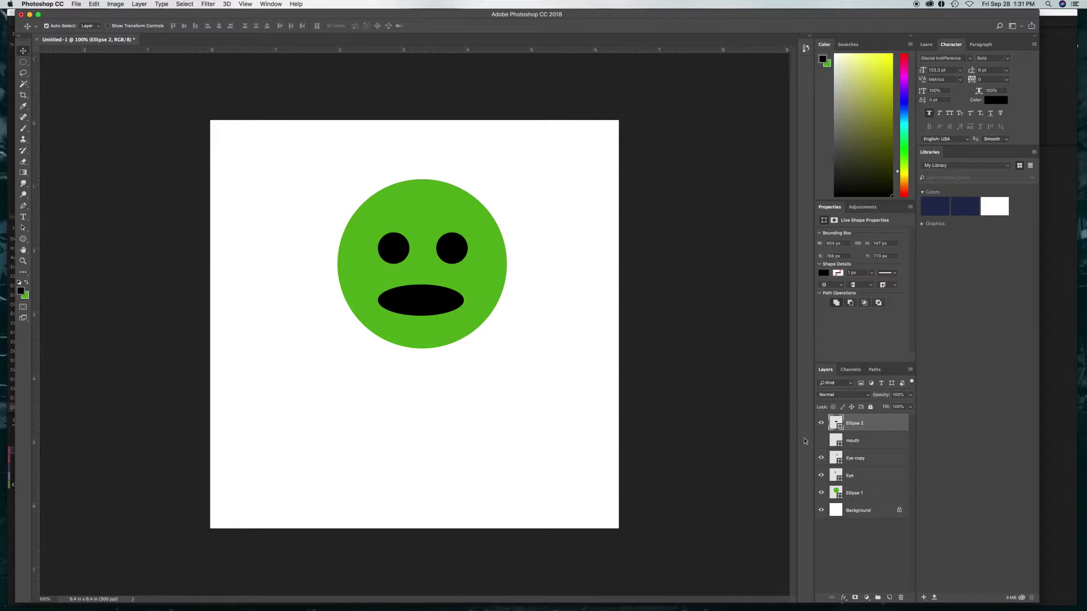
- Add a plus sign in front of the Eye copy layer's name so it reads +Eye copy
double_click(852, 459)
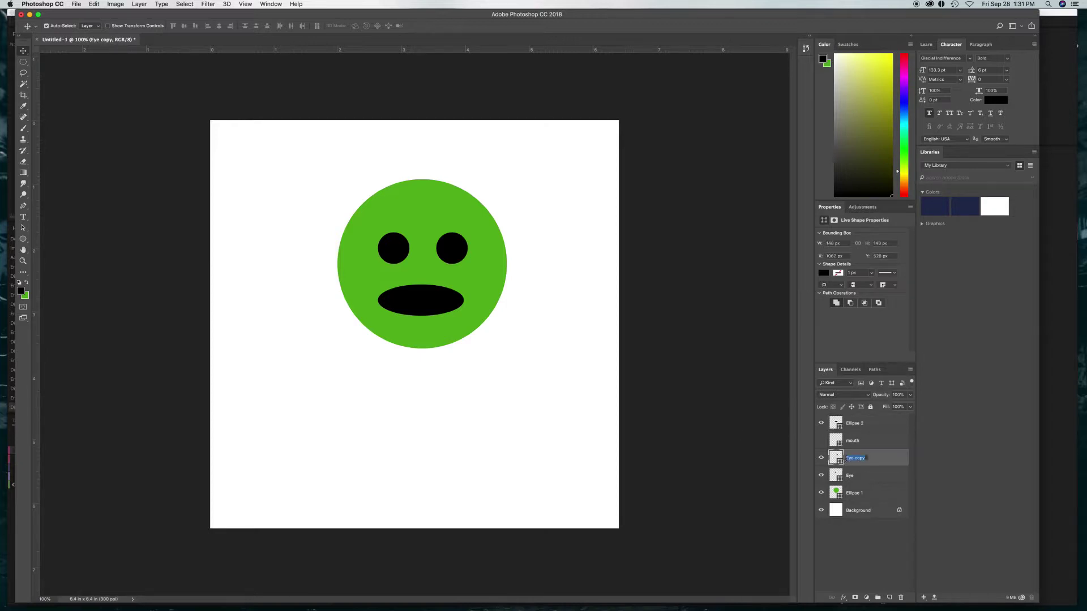
click(901, 461)
text(+)
text( Left)
key(BackSpace)
key(BackSpace)
key(BackSpace)
key(BackSpace)
key(Return)
- Toggle the visibility of the Ellipse 2 and mouth layers repeatedly to compare the open and closed mouth shapes
click(821, 423)
click(821, 441)
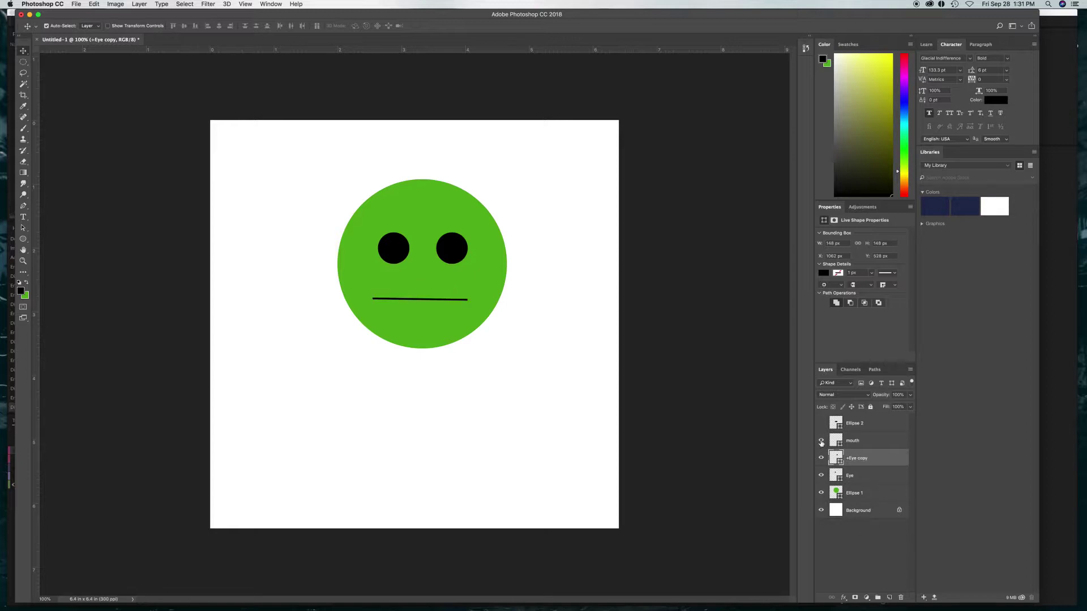
click(821, 440)
click(821, 423)
click(821, 440)
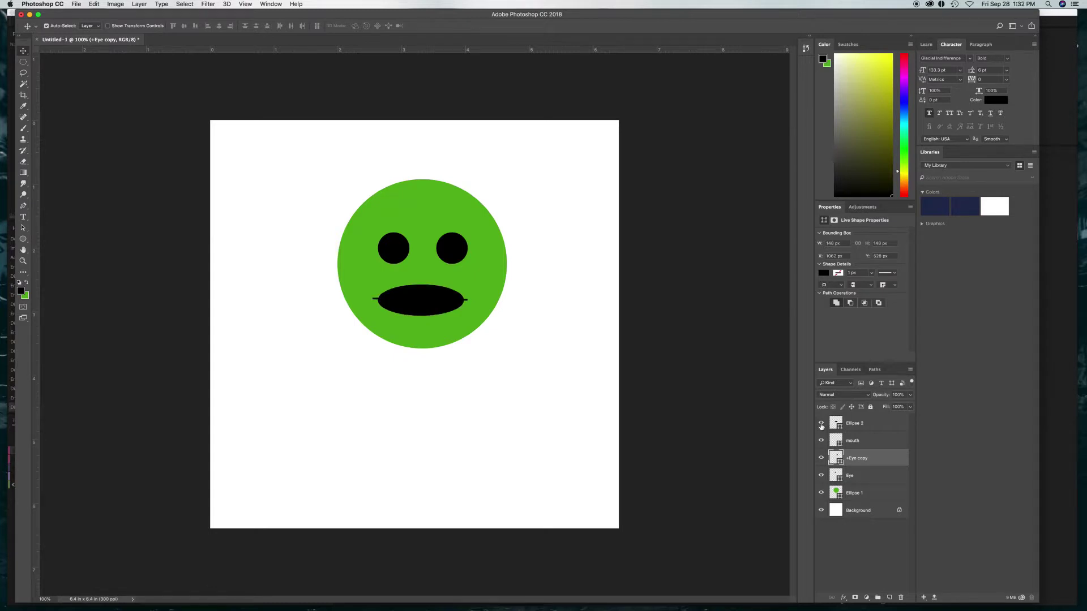
click(821, 423)
click(820, 440)
click(821, 423)
click(821, 423)
click(820, 440)
click(821, 423)
click(821, 440)
click(821, 422)
click(821, 440)
click(821, 423)
- Rename the Eye layer to +Left Eye
double_click(850, 476)
click(847, 476)
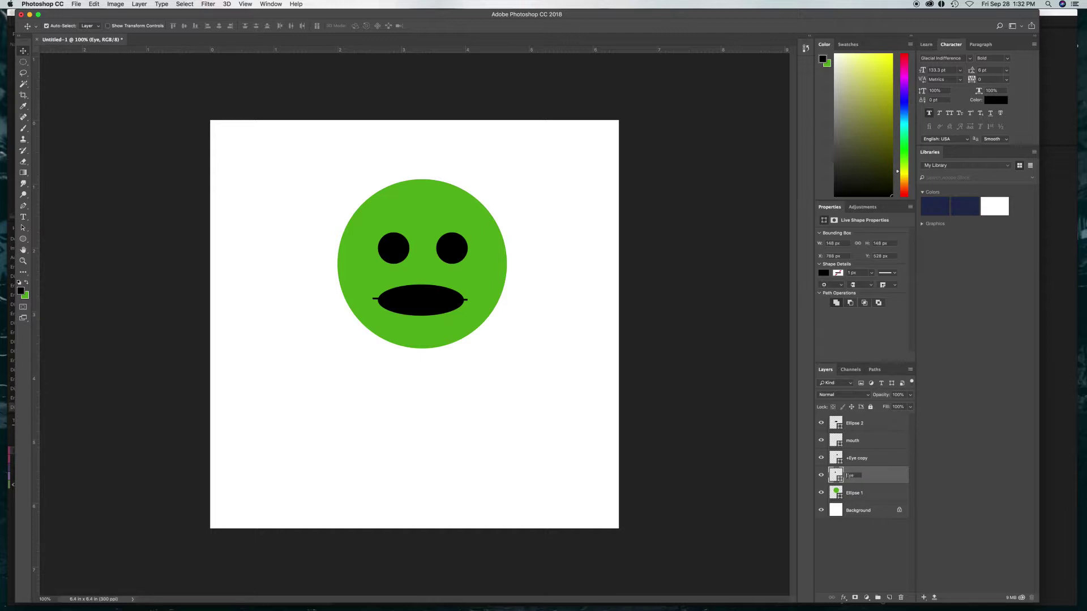
text(+Left)
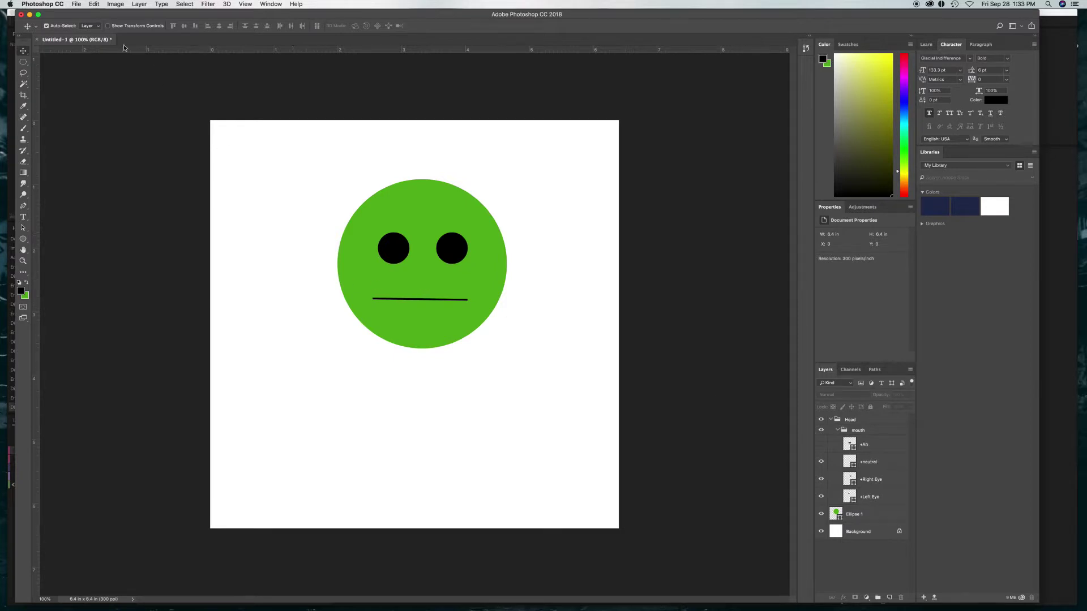
- Save the document as Green head.psd in Photoshop format in the little artwork folder, with Maximize Compatibility enabled
click(77, 4)
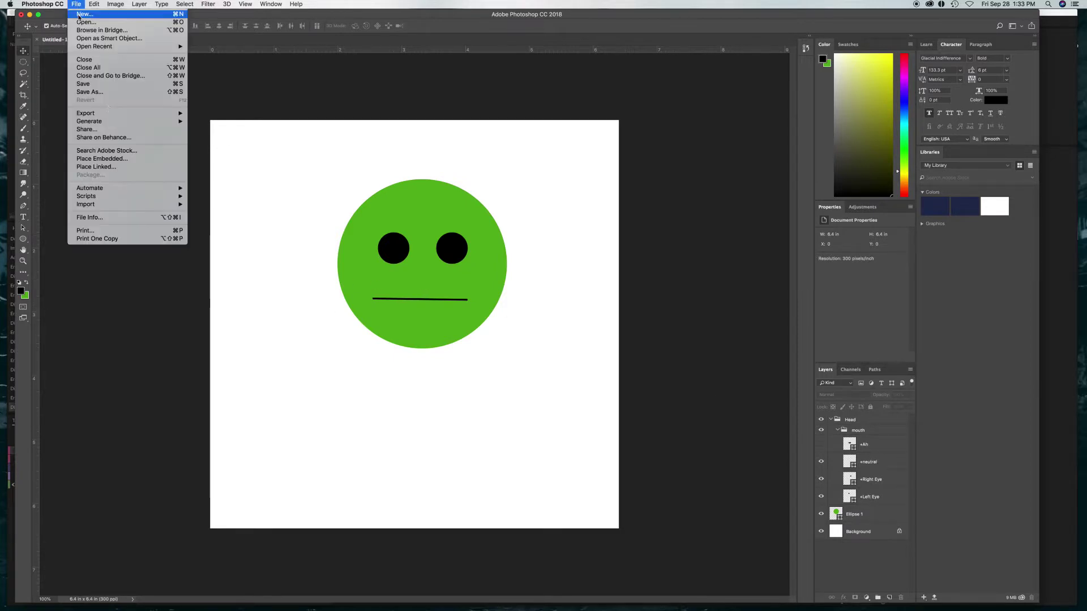
click(102, 93)
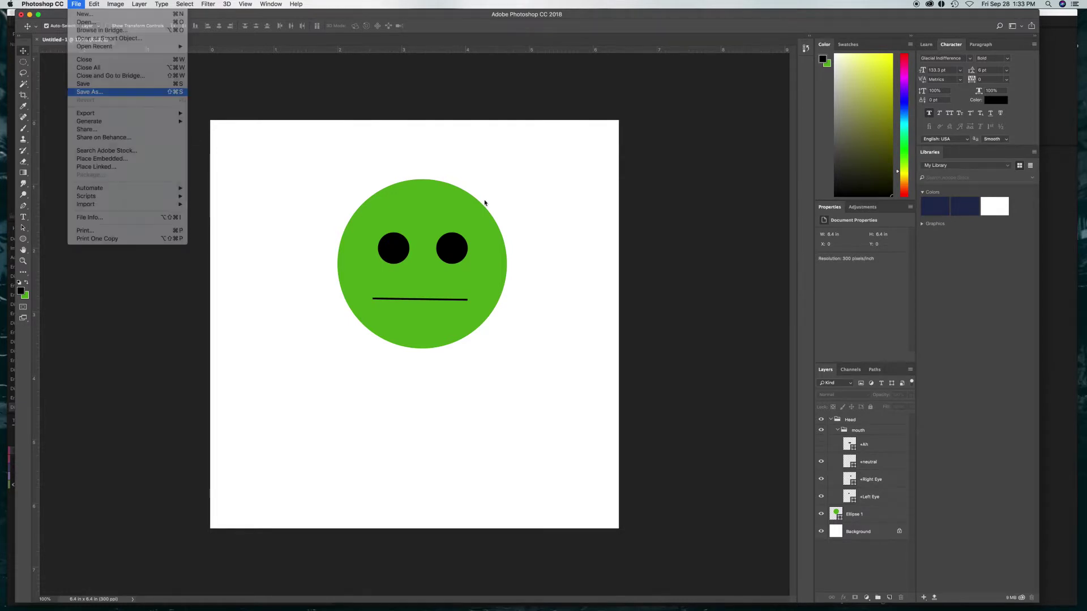
text(Green head)
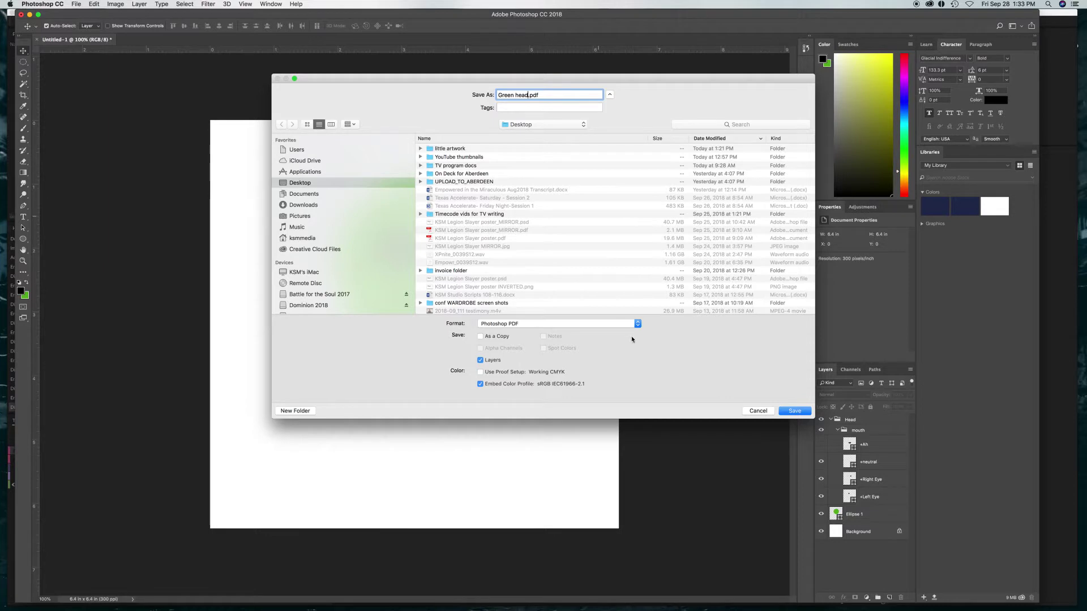
click(557, 323)
click(535, 237)
double_click(461, 149)
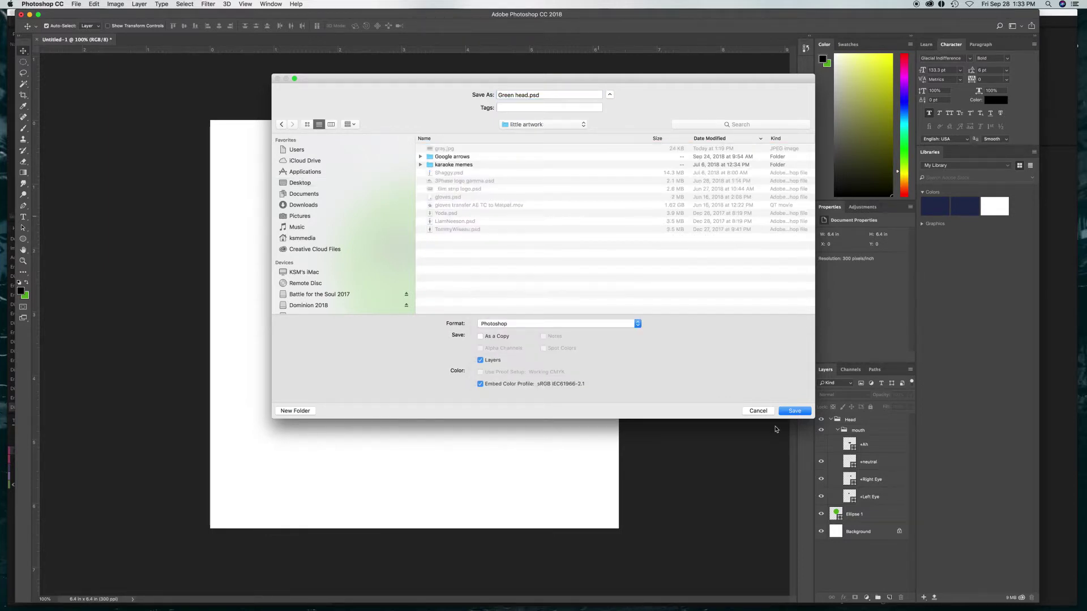
click(793, 411)
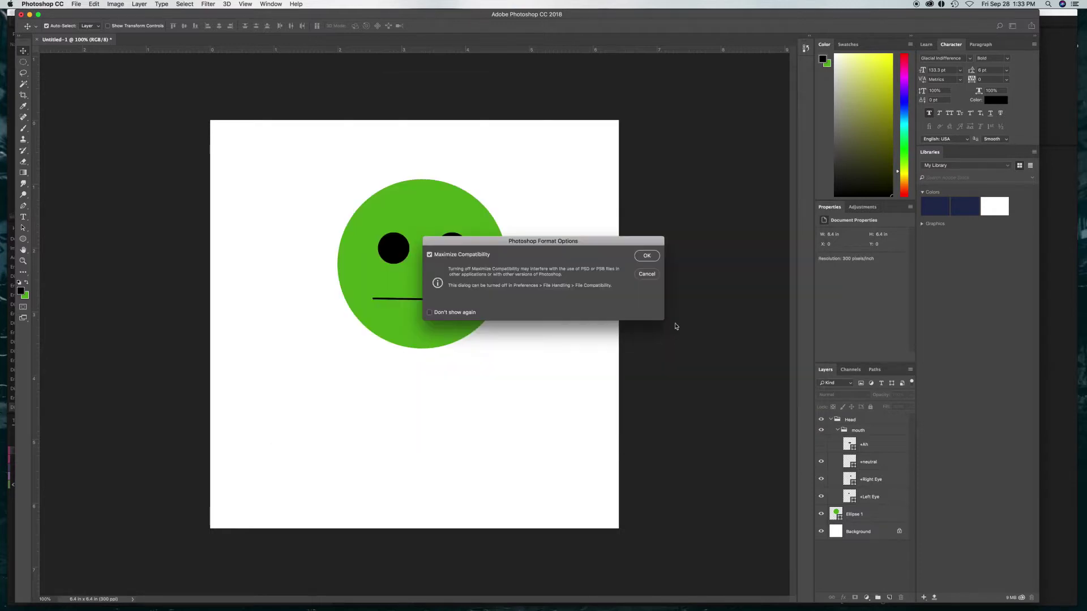
click(647, 256)
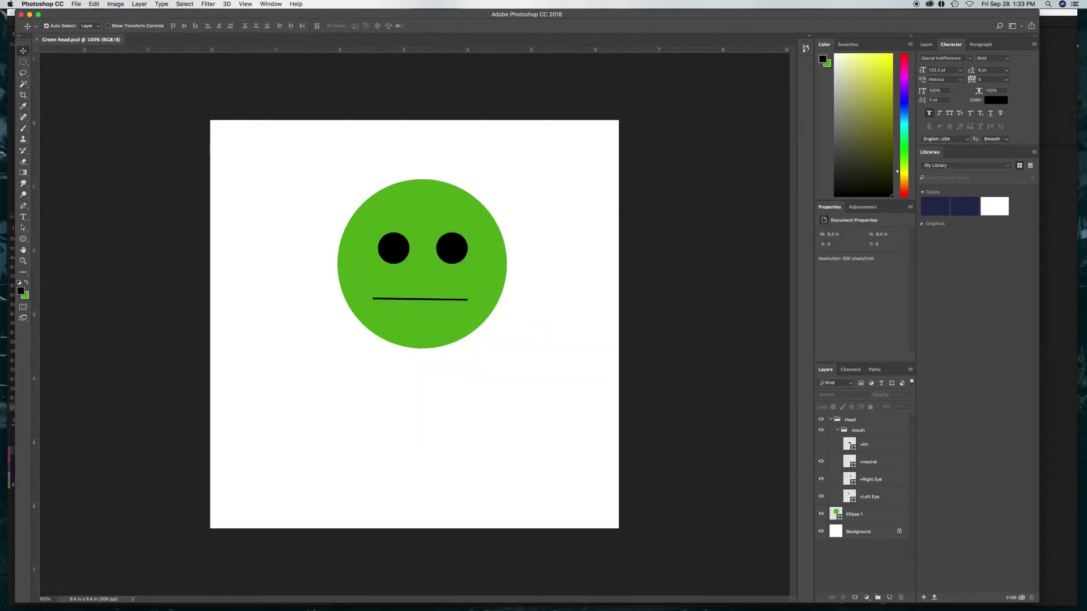
- Switch to Character Animator and import Green head.psd into the project
click(334, 593)
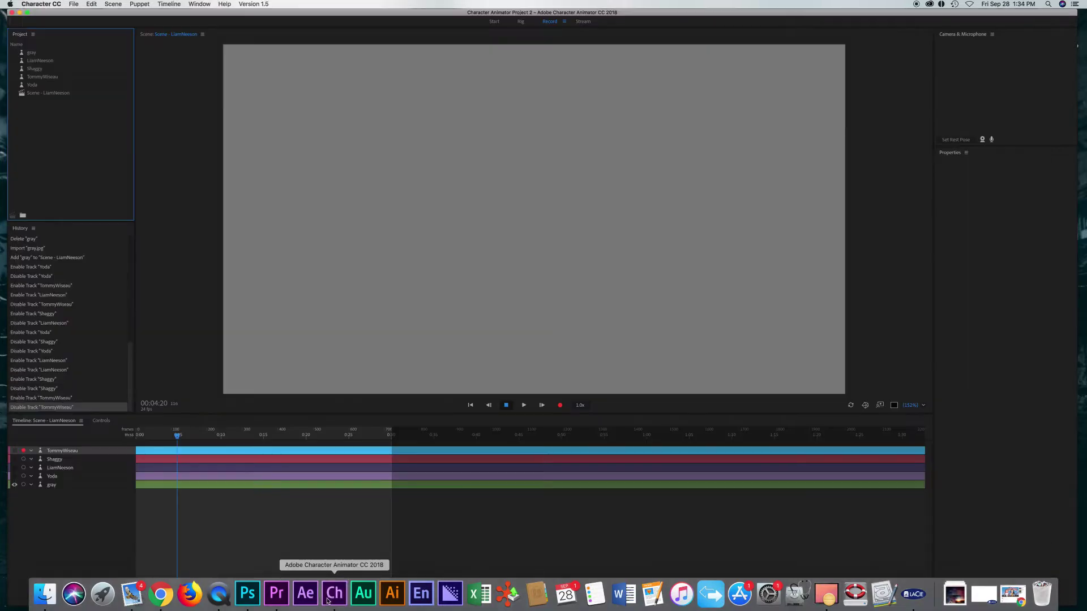
double_click(67, 129)
click(563, 145)
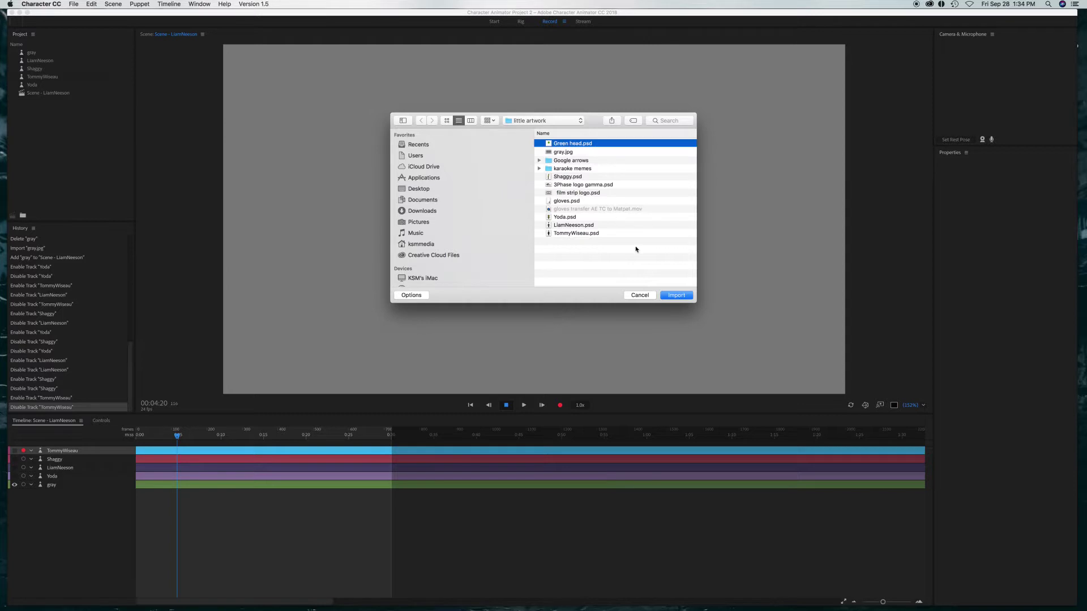
click(674, 295)
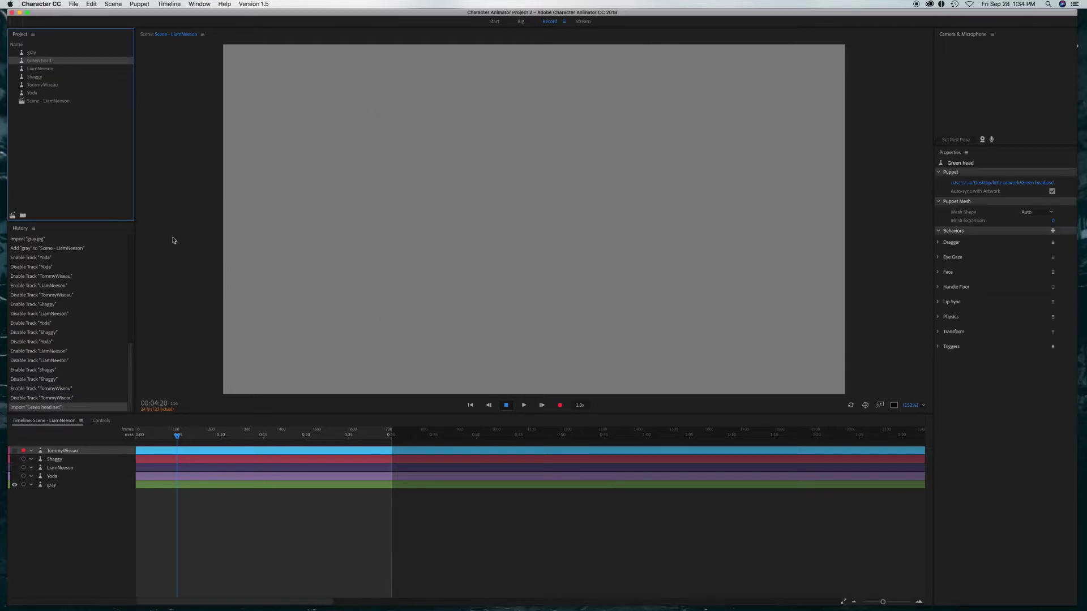
- Add the Green head puppet to the scene as the topmost track and set its Position Y to 218
drag(16, 62, 53, 125)
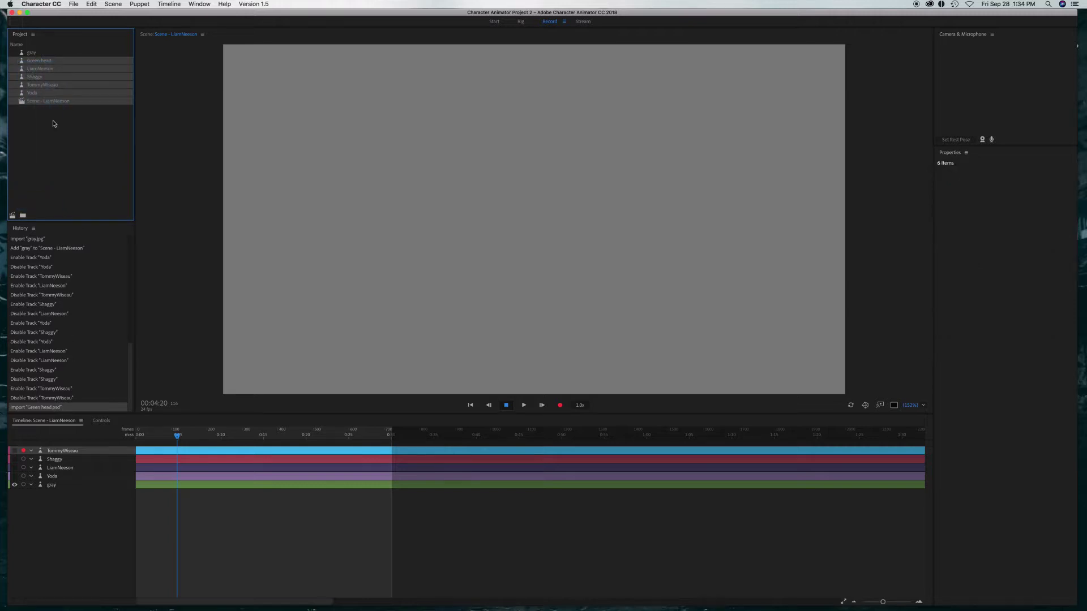
click(46, 165)
drag(31, 61, 75, 443)
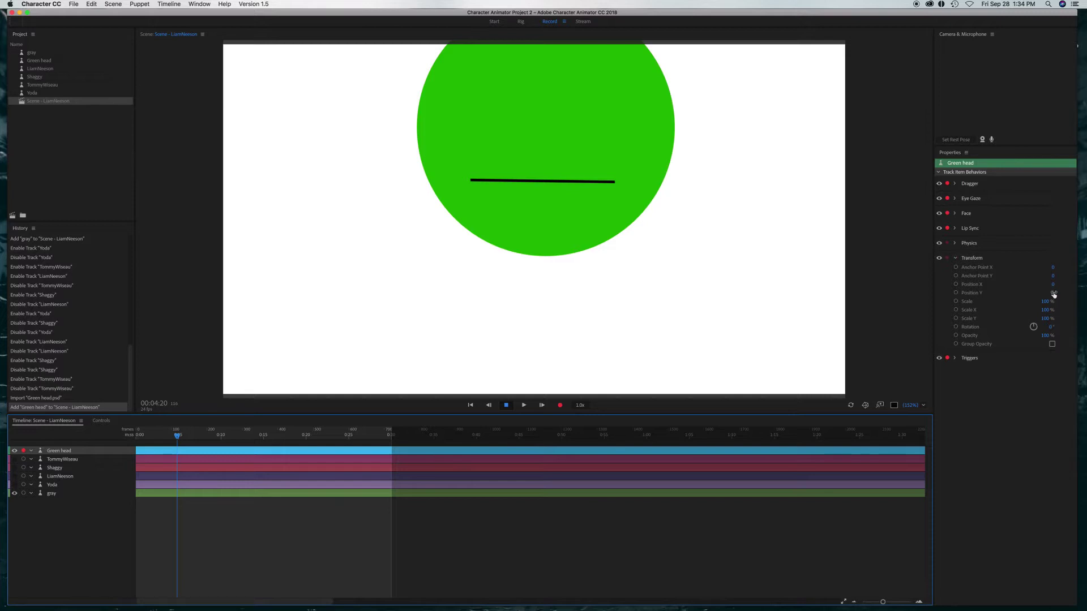
drag(1053, 292, 1077, 292)
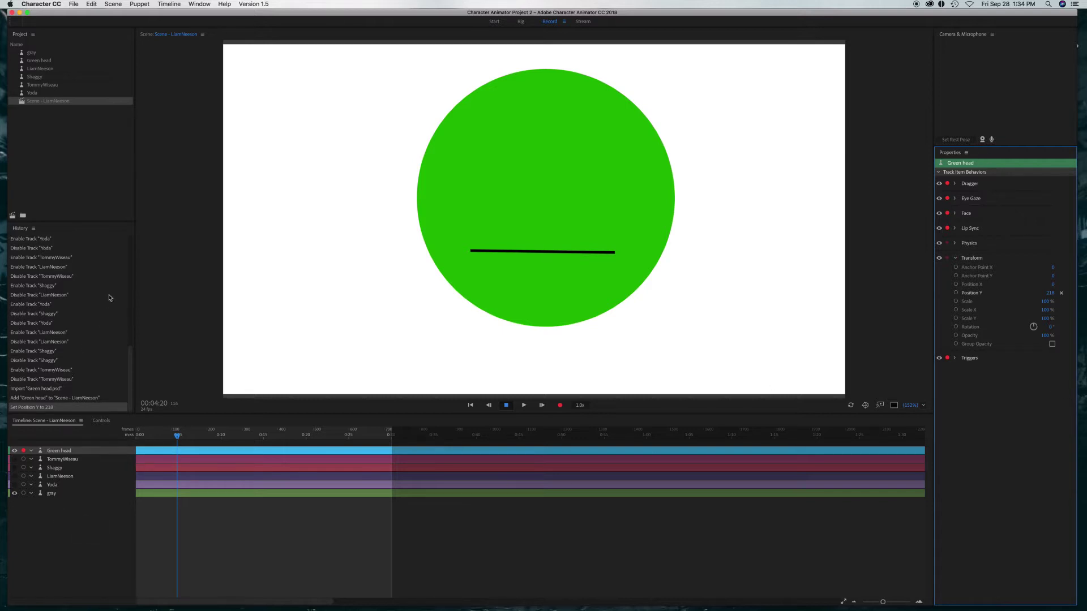
- In Photoshop, move the +Right Eye and +Left Eye layers out of the mouth group to the top of the Head group and save the file
mouse_move(287, 607)
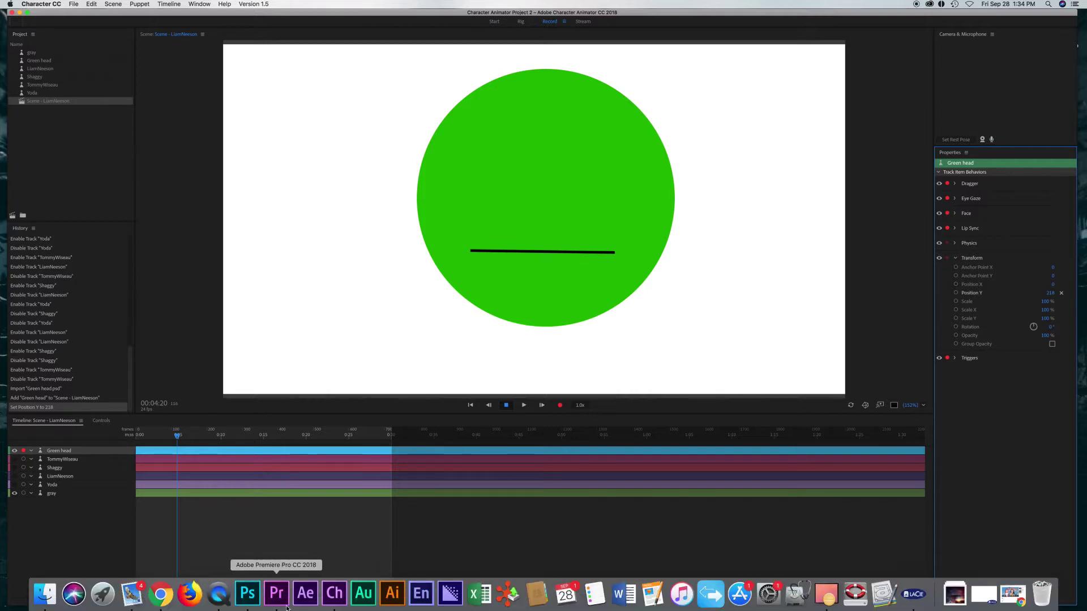
click(247, 593)
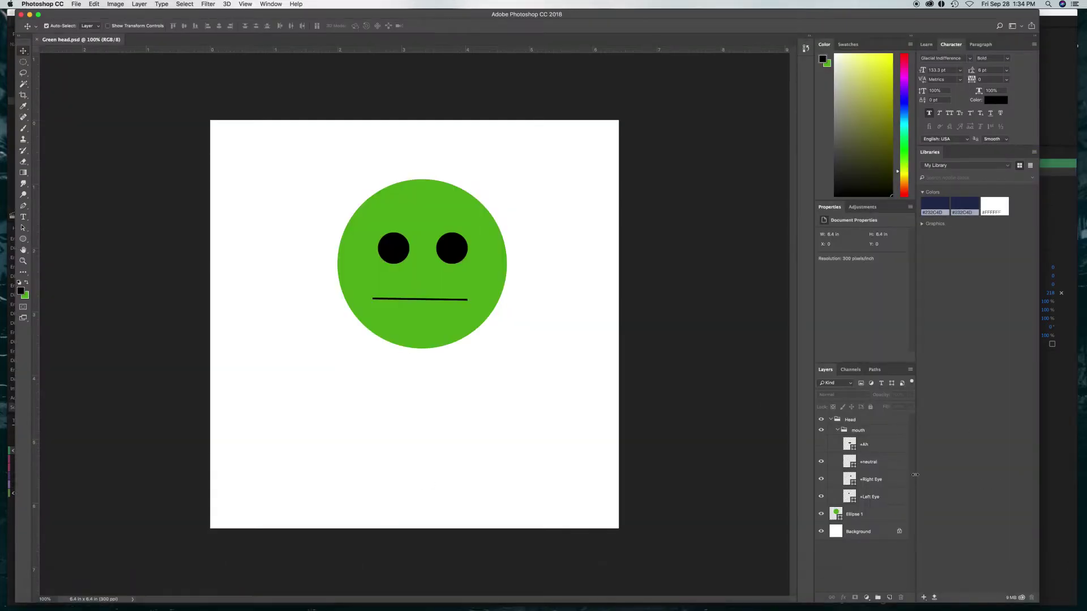
click(887, 482)
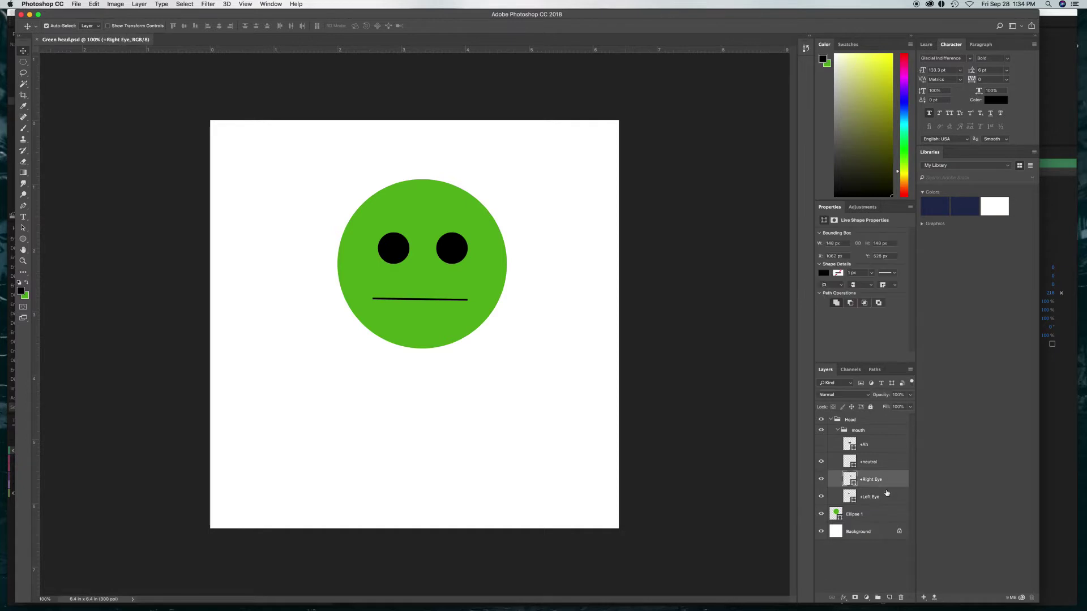
shift+click(886, 495)
drag(877, 480, 883, 427)
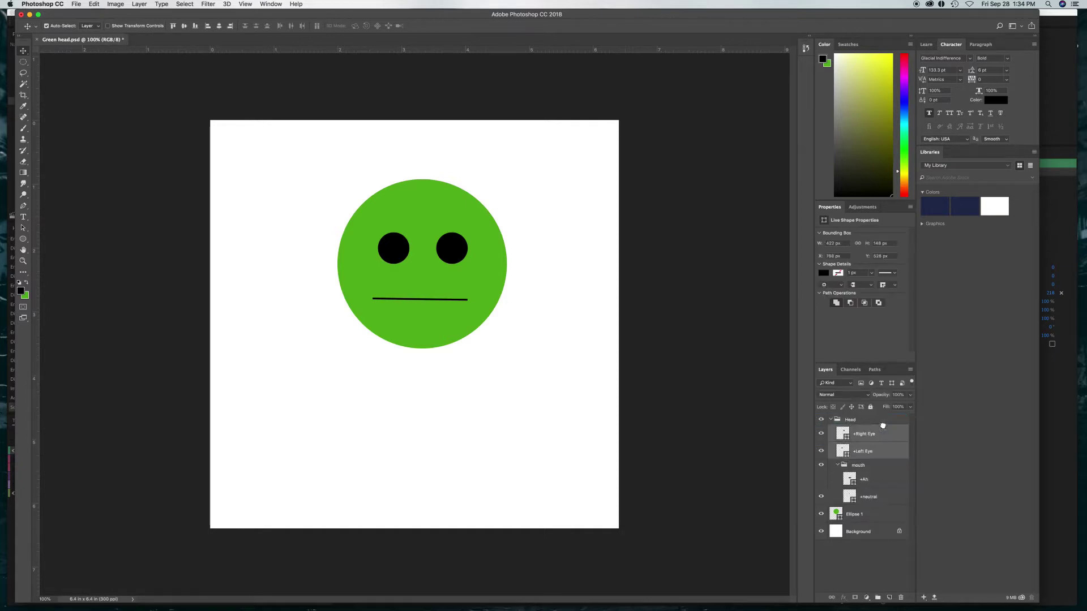
click(76, 4)
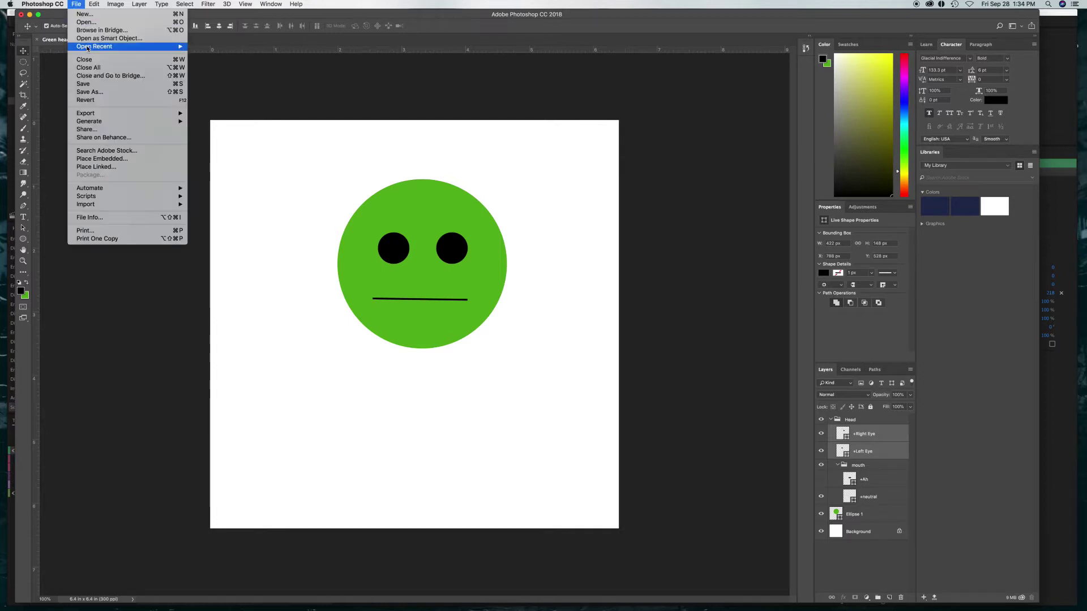
click(83, 84)
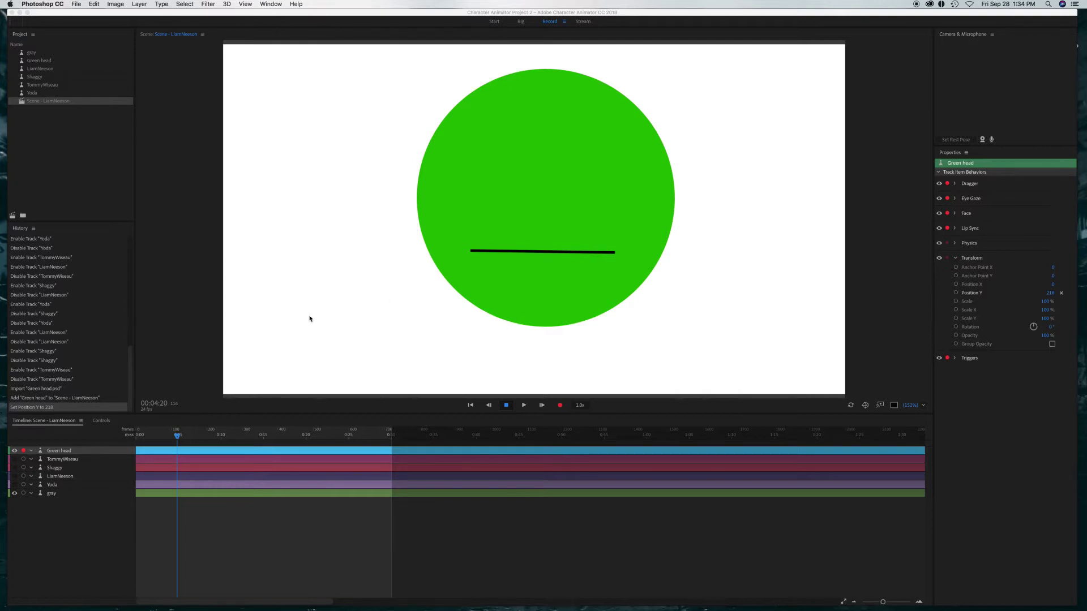
- Return to Character Animator and test the Green head puppet with the camera and microphone on, ending with both off
click(65, 177)
click(65, 177)
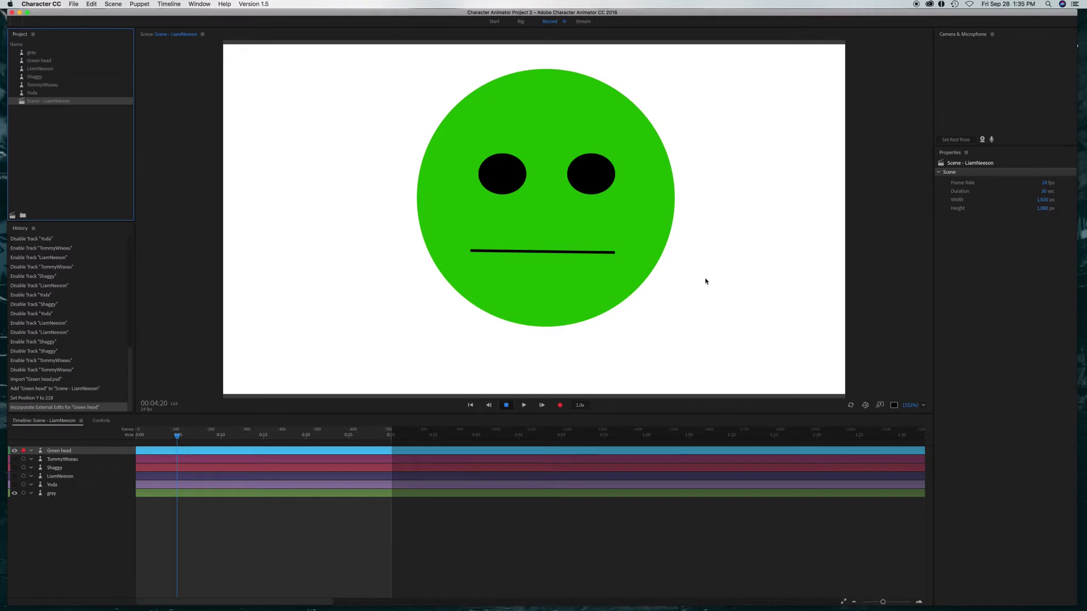
click(983, 140)
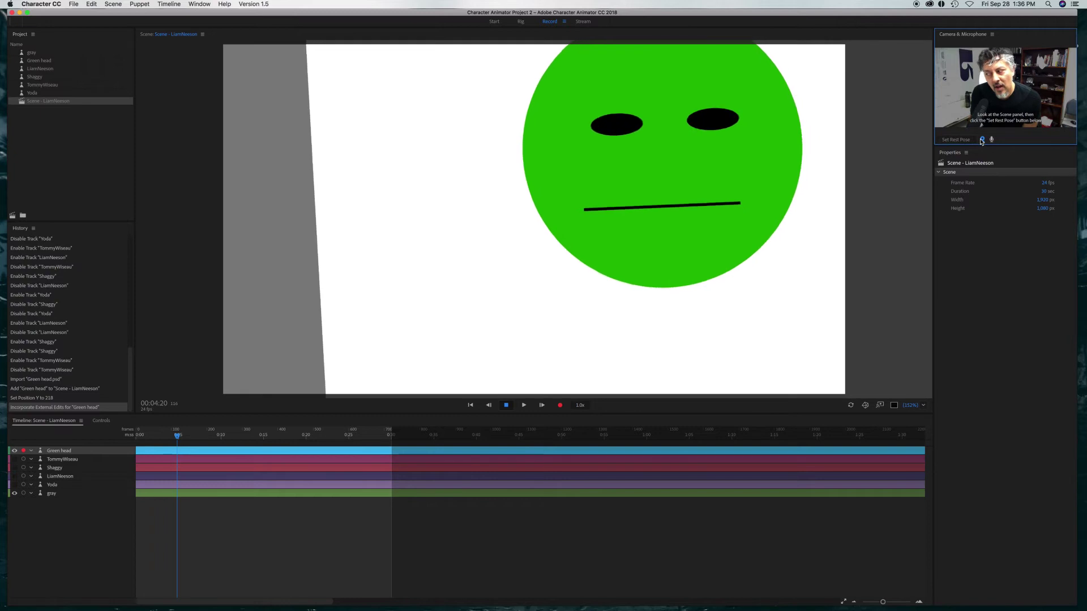
click(991, 139)
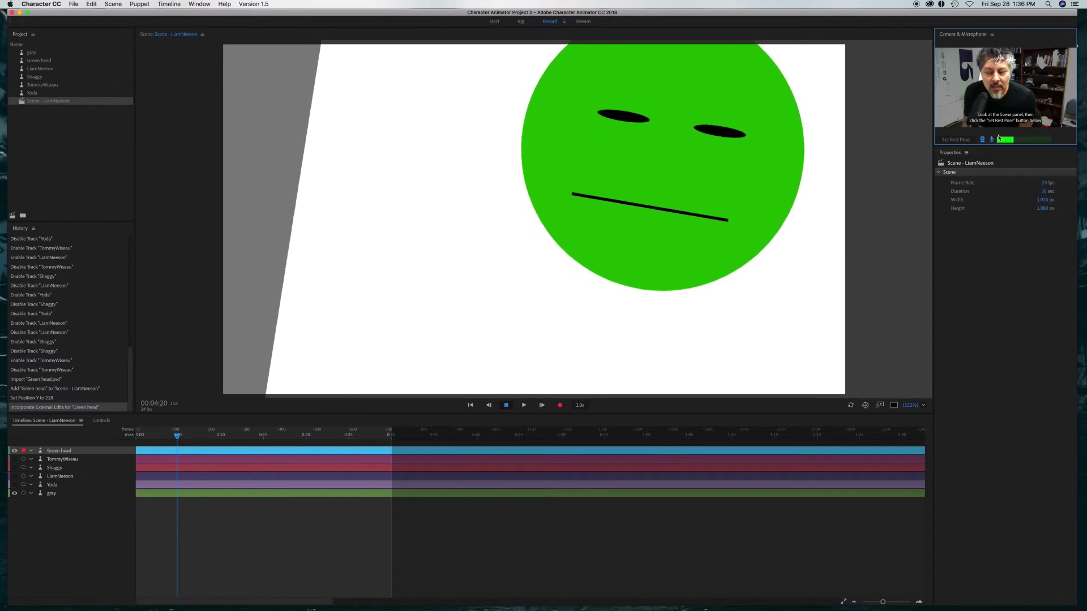
click(966, 141)
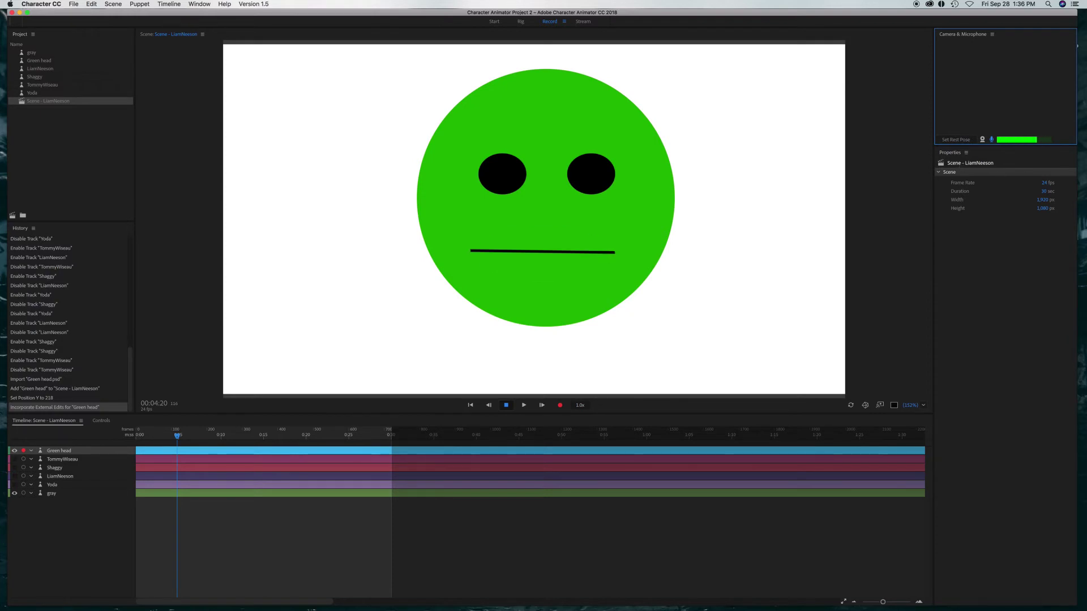
click(988, 139)
- Hide the Green head track and show the TommyWiseau, Shaggy, LiamNeeson and Yoda puppets one at a time, leaving Yoda shown
click(14, 451)
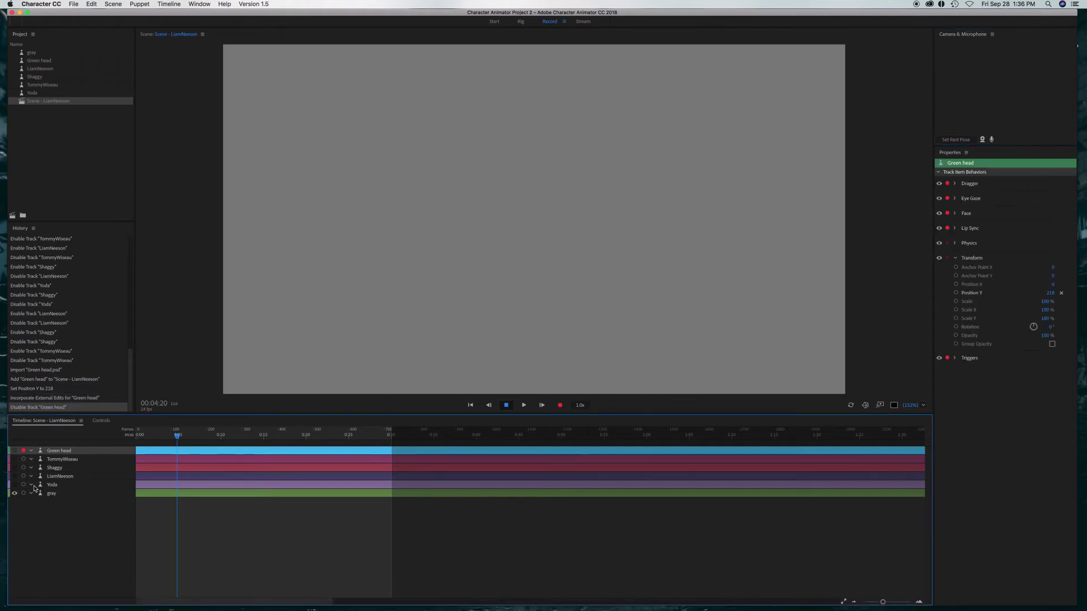
click(14, 459)
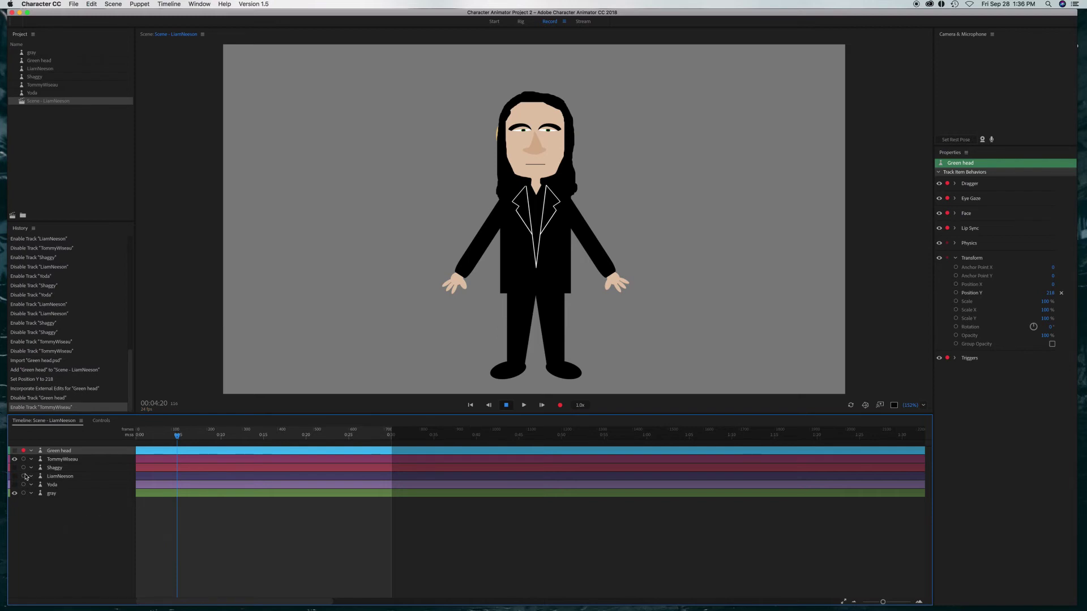
click(14, 460)
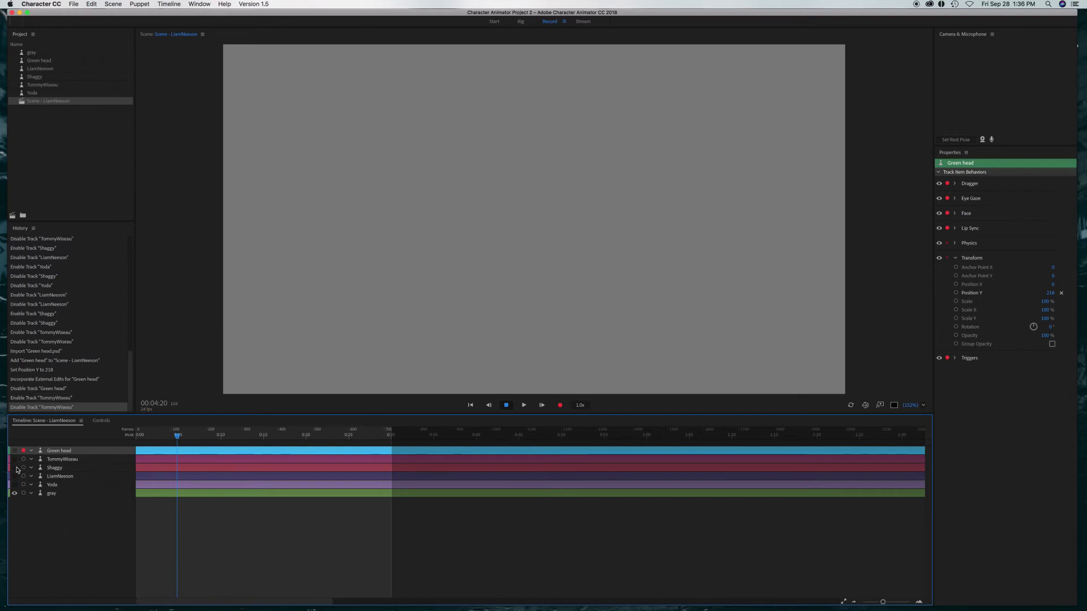
click(15, 468)
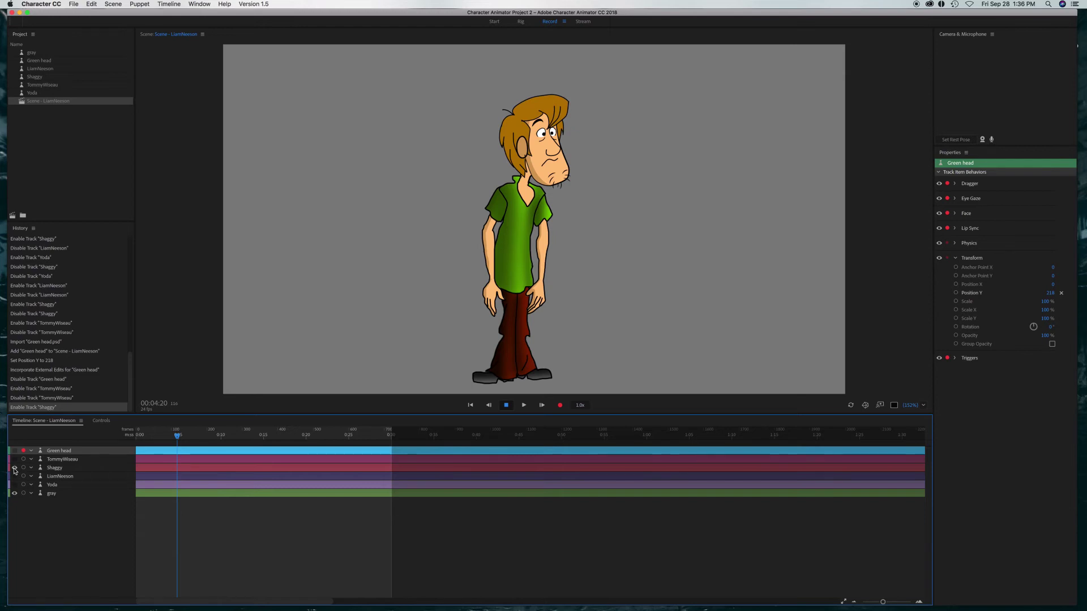
click(15, 468)
click(15, 477)
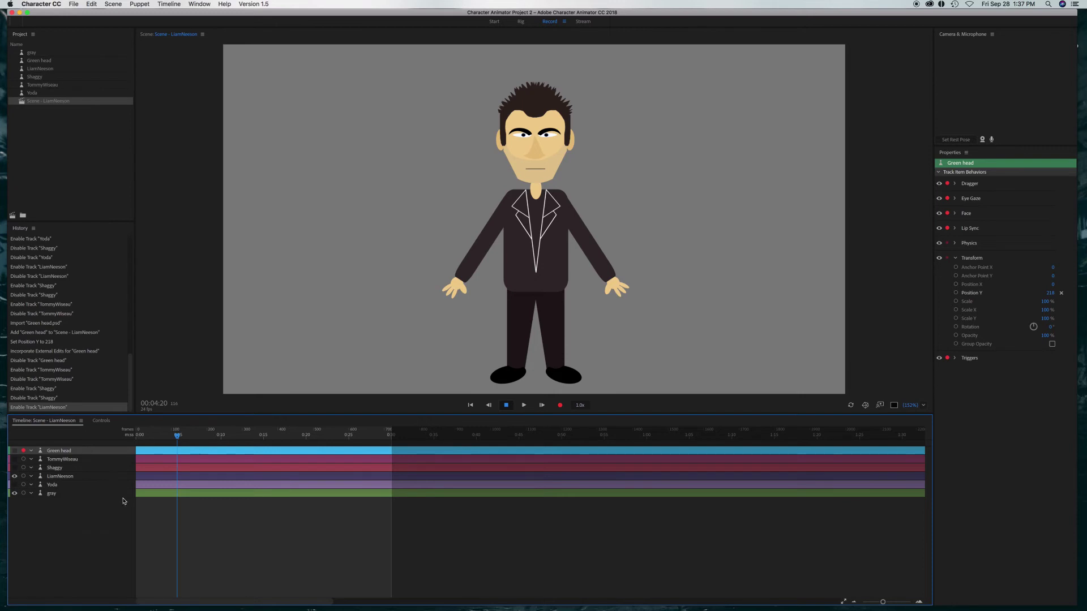
click(22, 476)
click(14, 485)
click(14, 477)
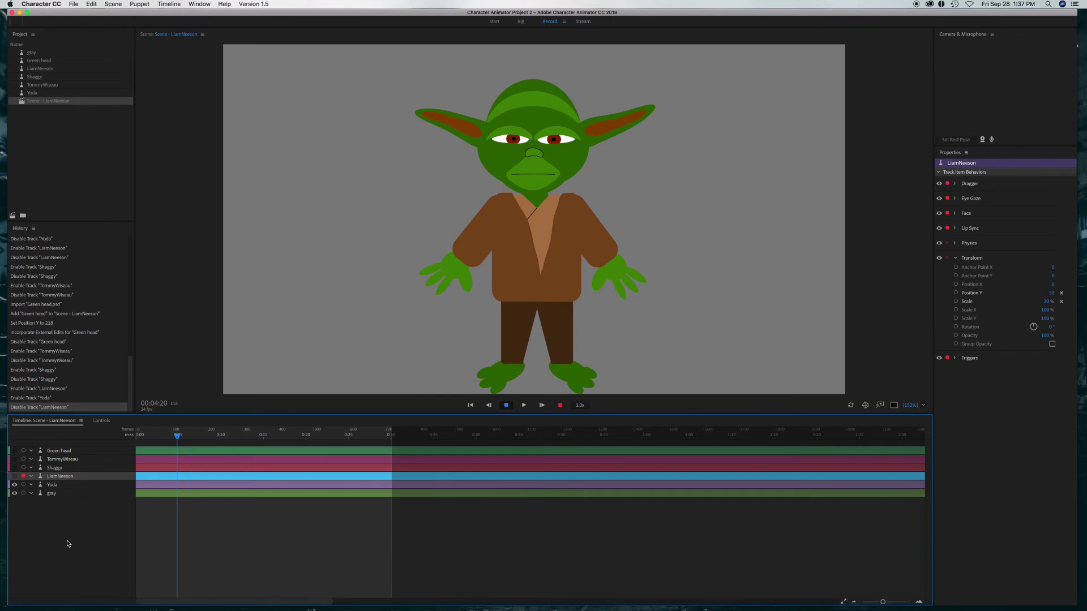